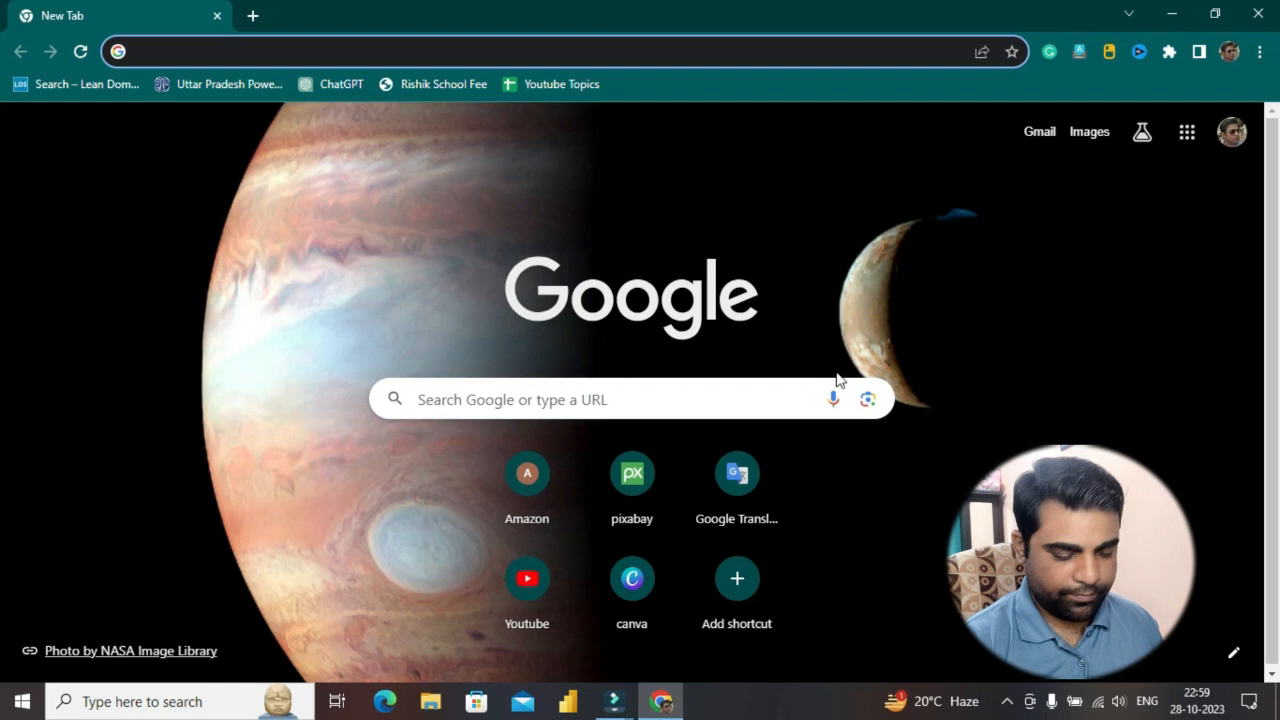
- Search Google for amazon seller central, open the sponsored Amazon.in result and start the seller registration
{"action": "type", "text": "amazon "}
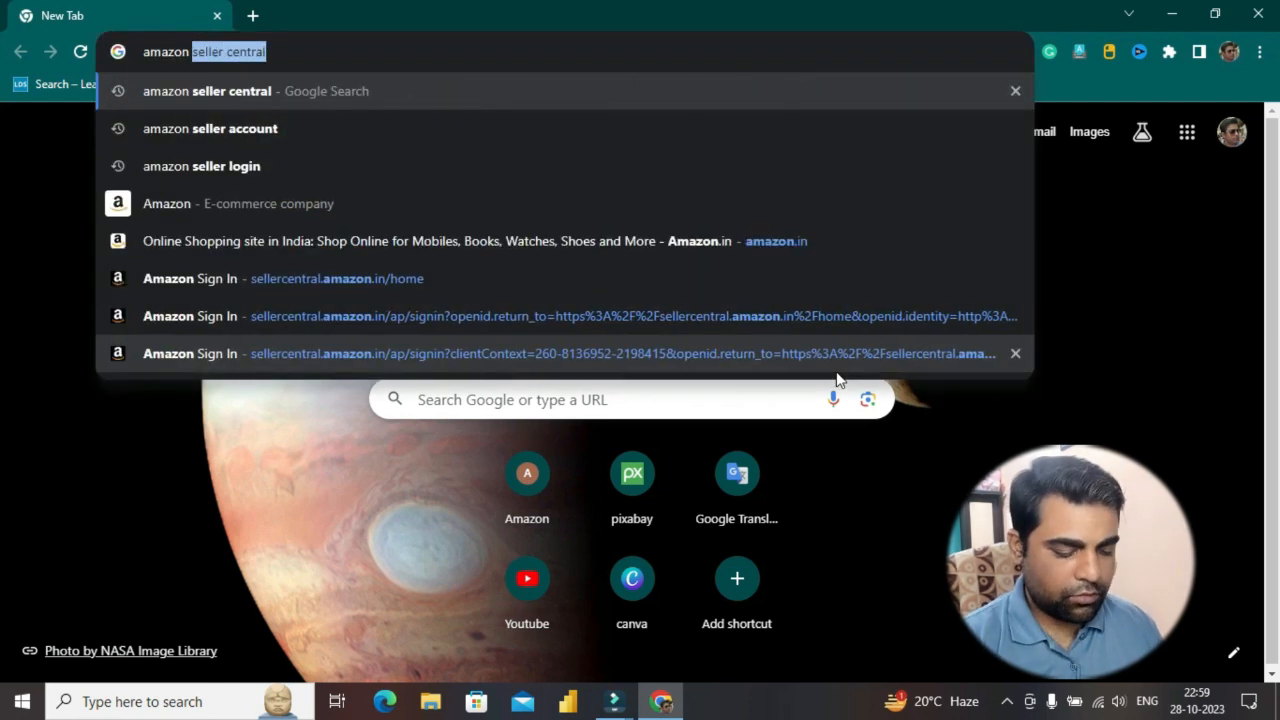
{"action": "type", "text": "seller"}
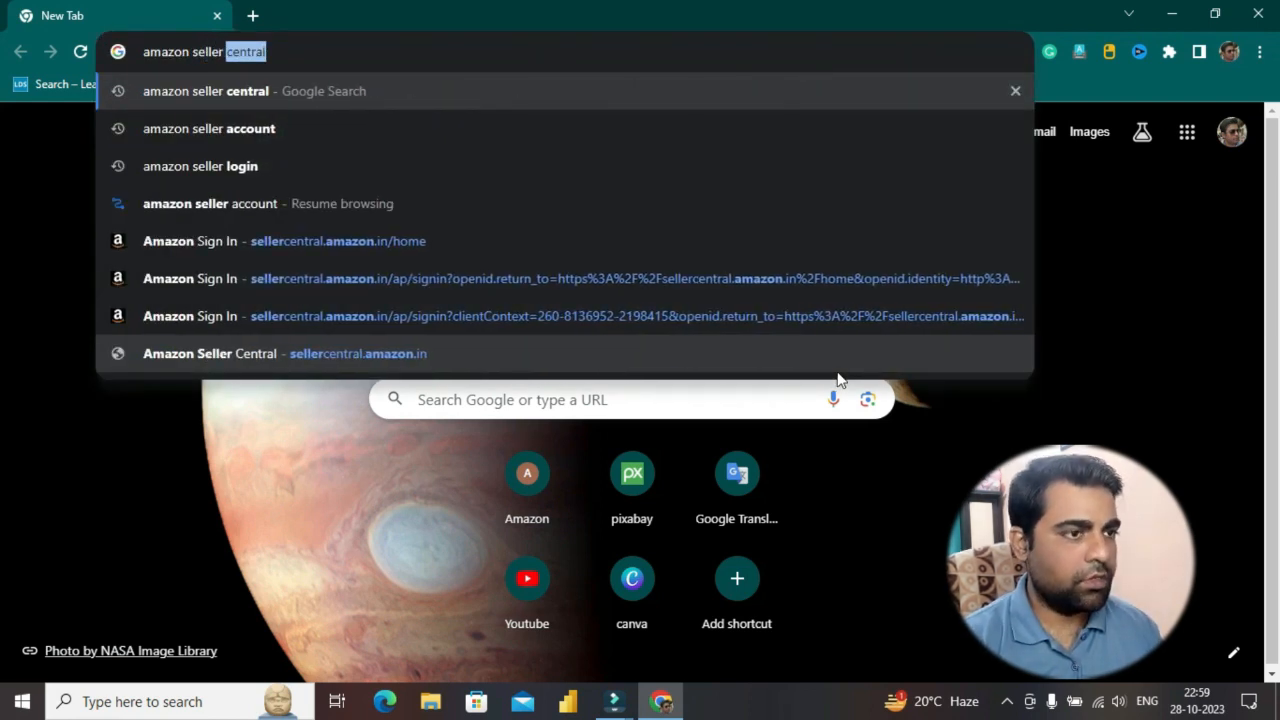
{"action": "left_click", "coordinate": [249, 92]}
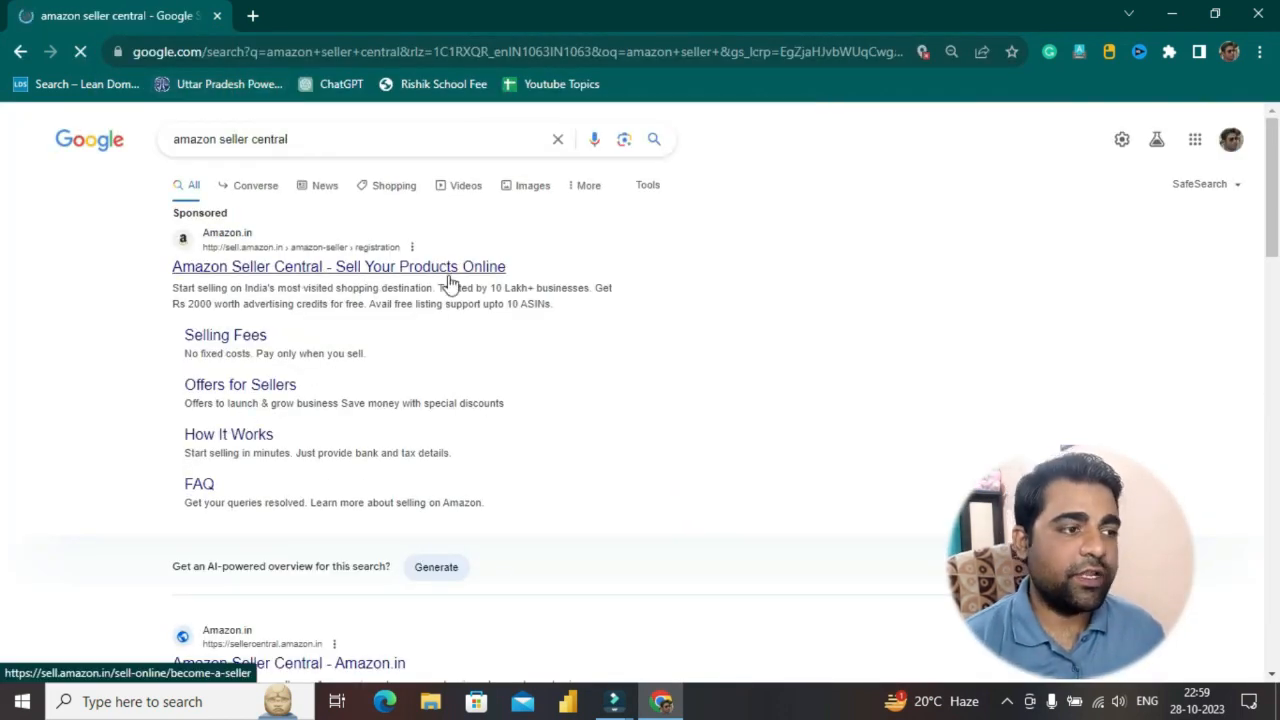
{"action": "left_click", "coordinate": [397, 268]}
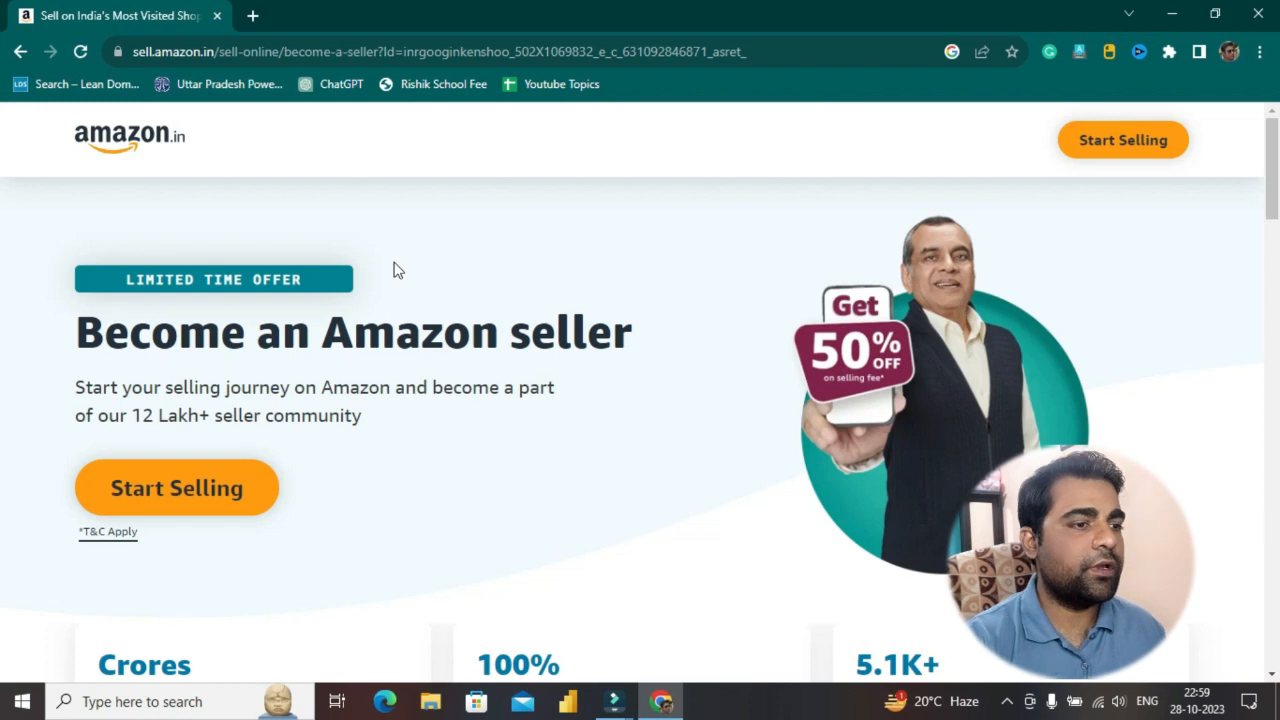
{"action": "left_click", "coordinate": [232, 506]}
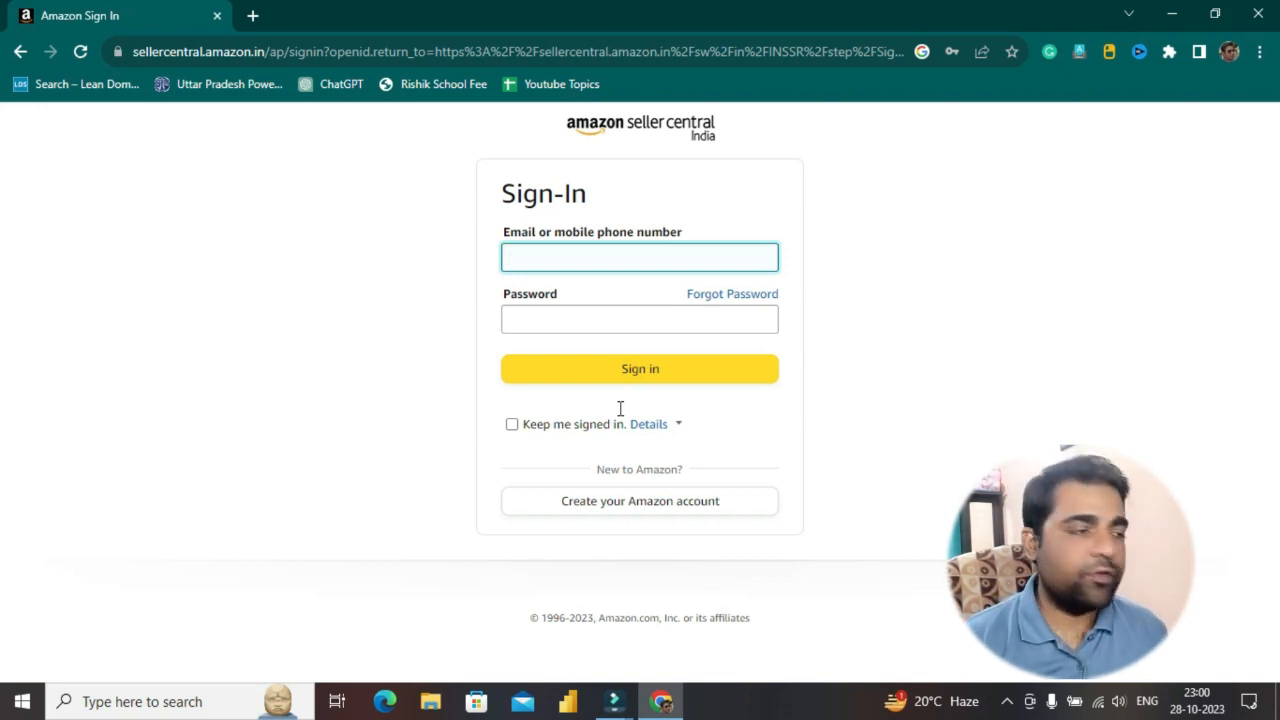
- Review the name, mobile number, email and password fields of the new-account form, and return to the sign-in form's email field
{"action": "left_click", "coordinate": [656, 505]}
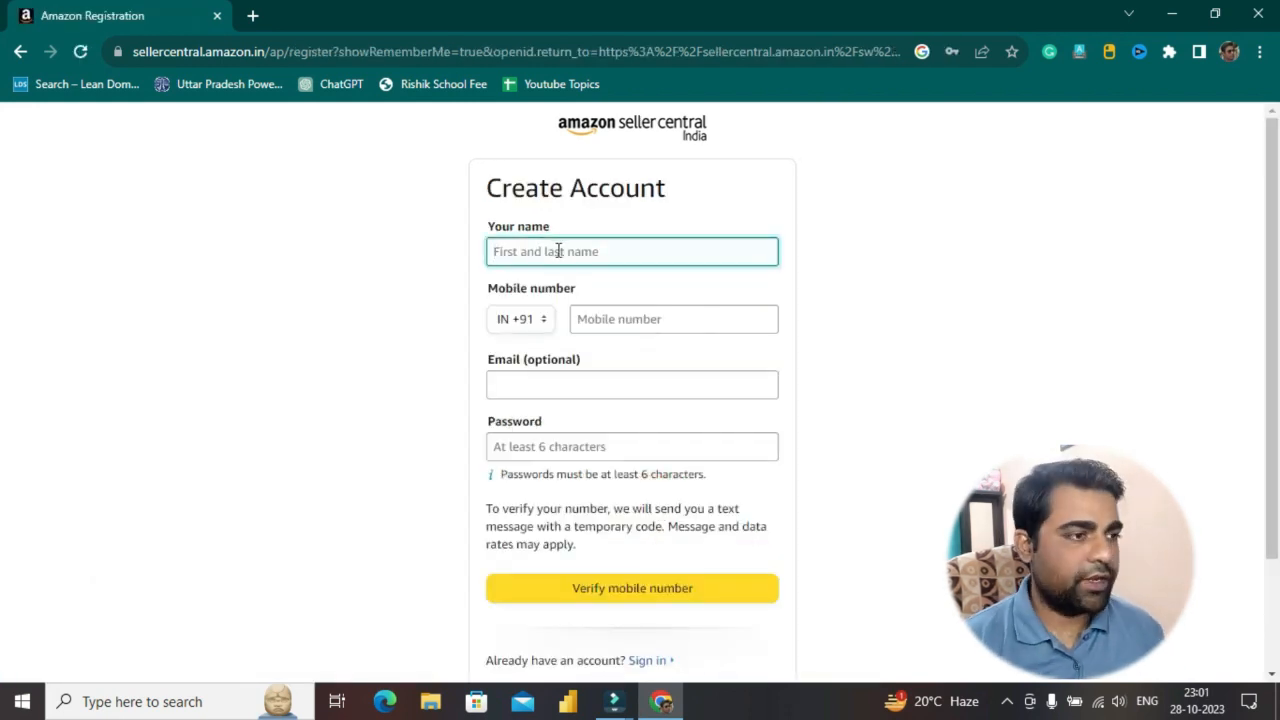
{"action": "left_click", "coordinate": [564, 251]}
{"action": "left_click", "coordinate": [634, 320]}
{"action": "left_click", "coordinate": [577, 388]}
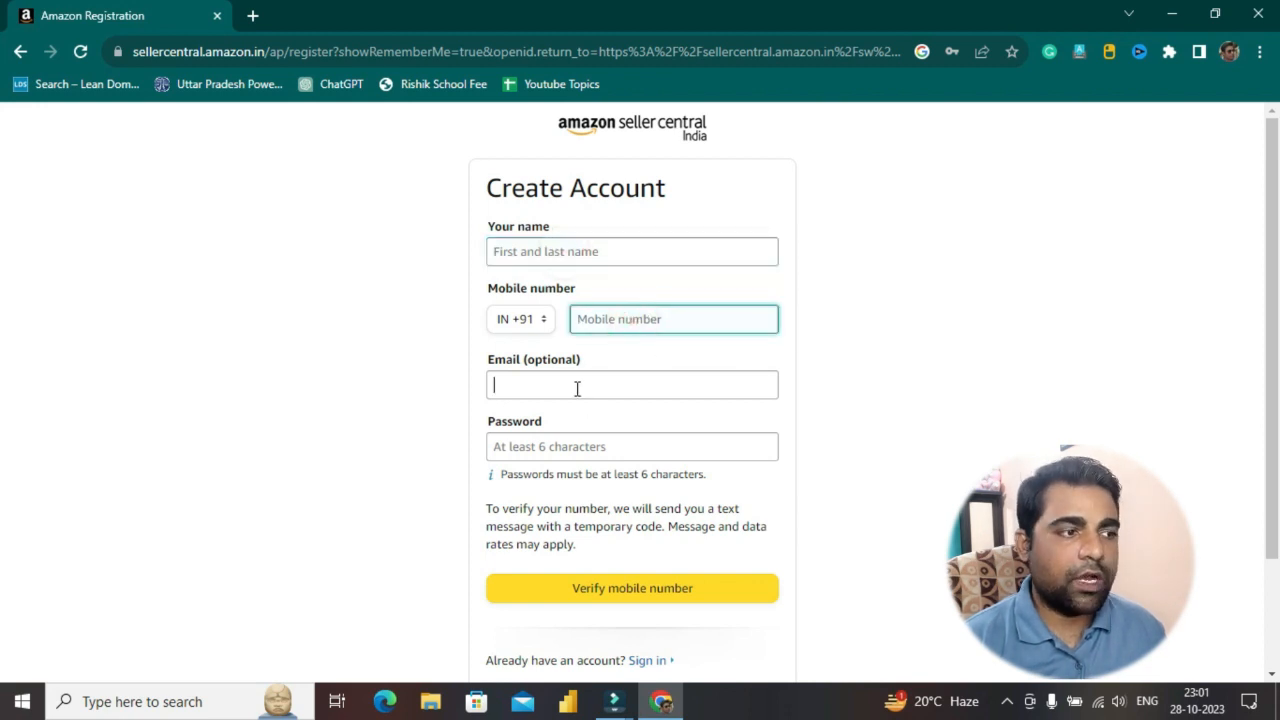
{"action": "left_click", "coordinate": [589, 444]}
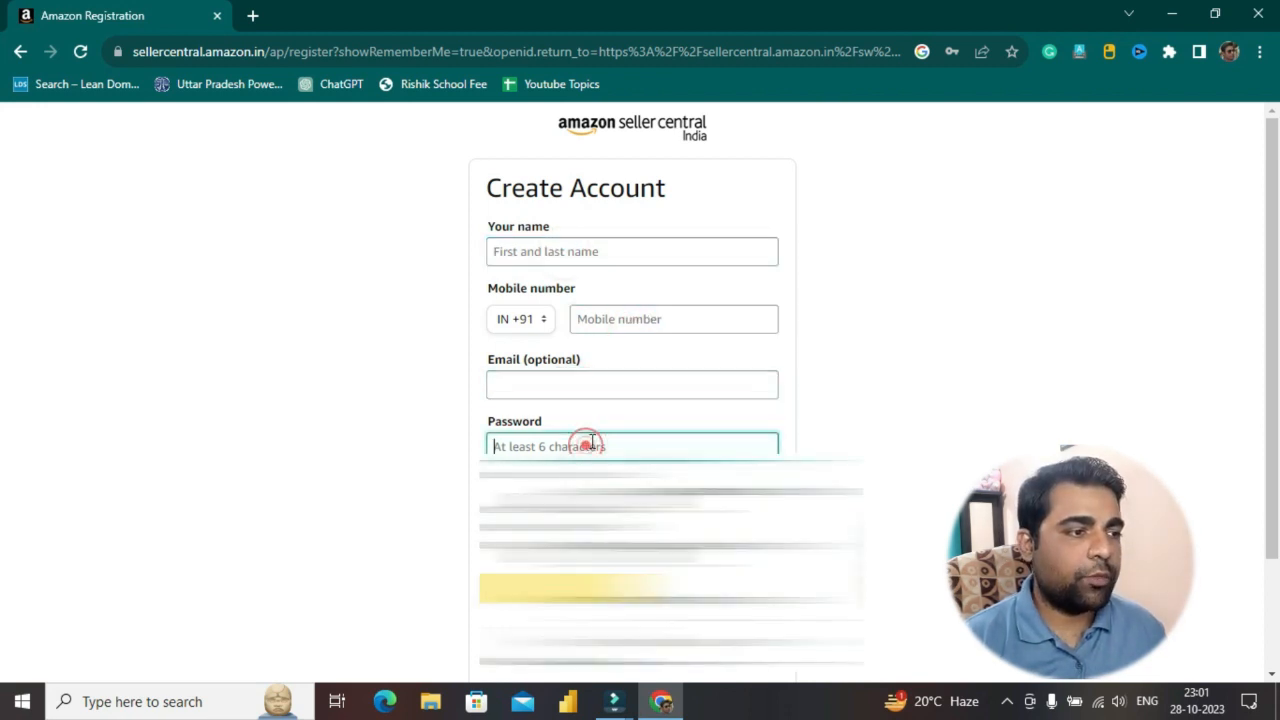
{"action": "left_click", "coordinate": [874, 449]}
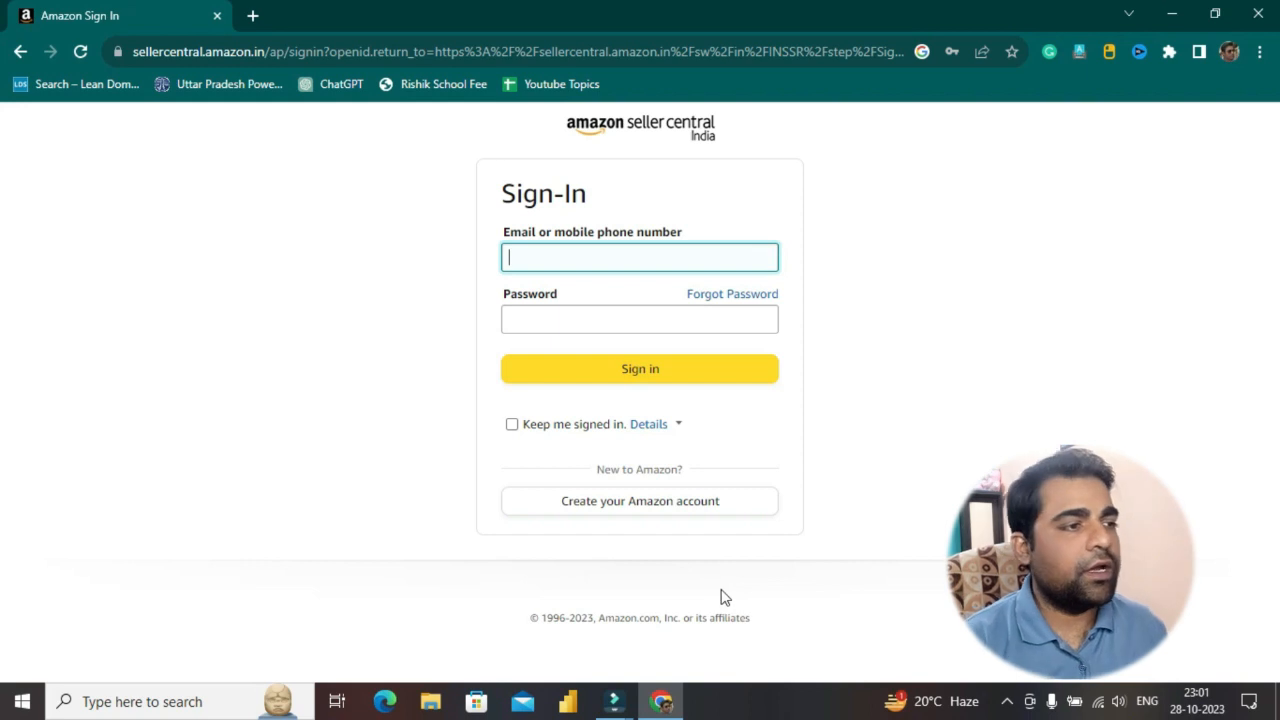
{"action": "left_click", "coordinate": [597, 252]}
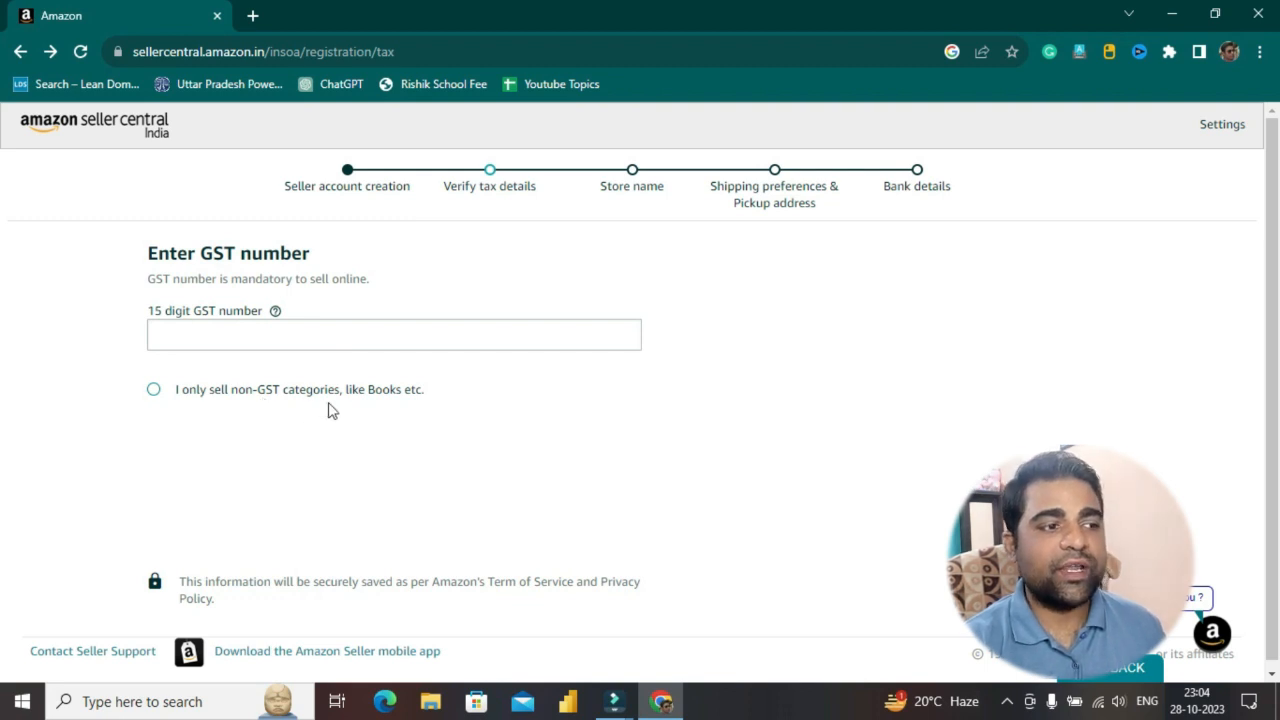
- Choose to sell only non-GST categories like books and submit the PAN details page
{"action": "left_click", "coordinate": [153, 389]}
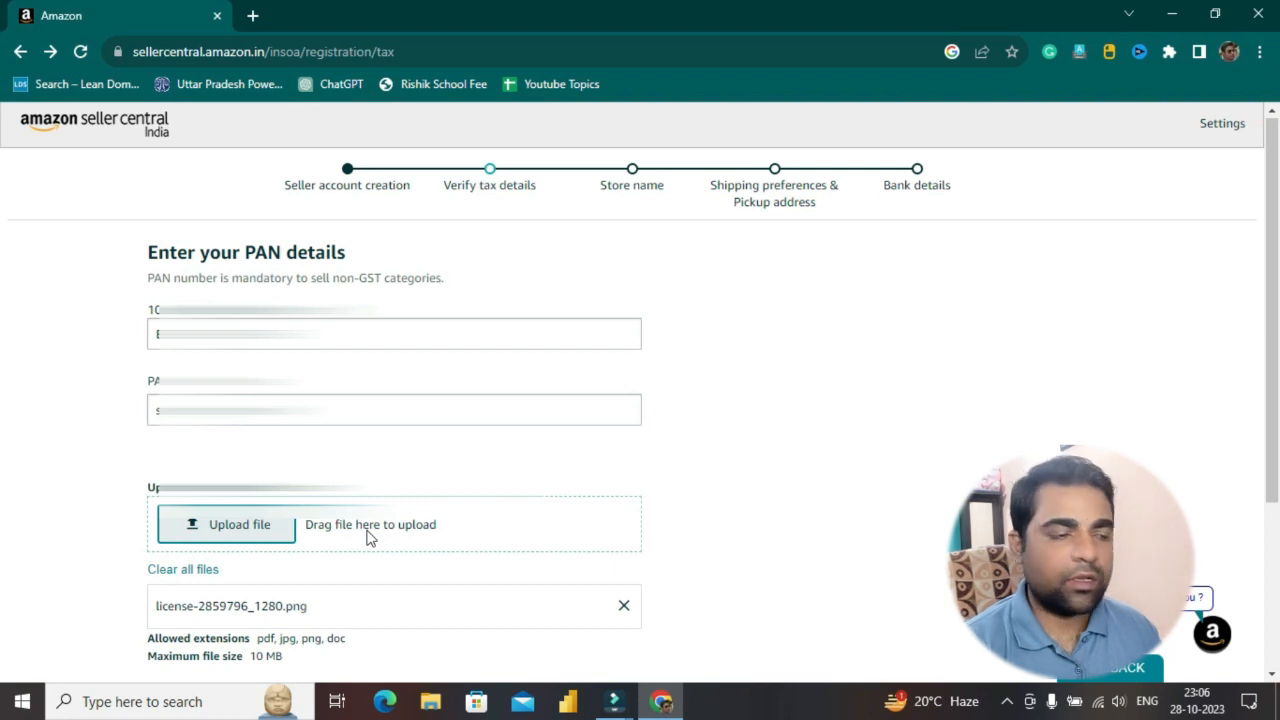
{"action": "scroll", "coordinate": [370, 537], "scroll_direction": "down", "scroll_amount": 3}
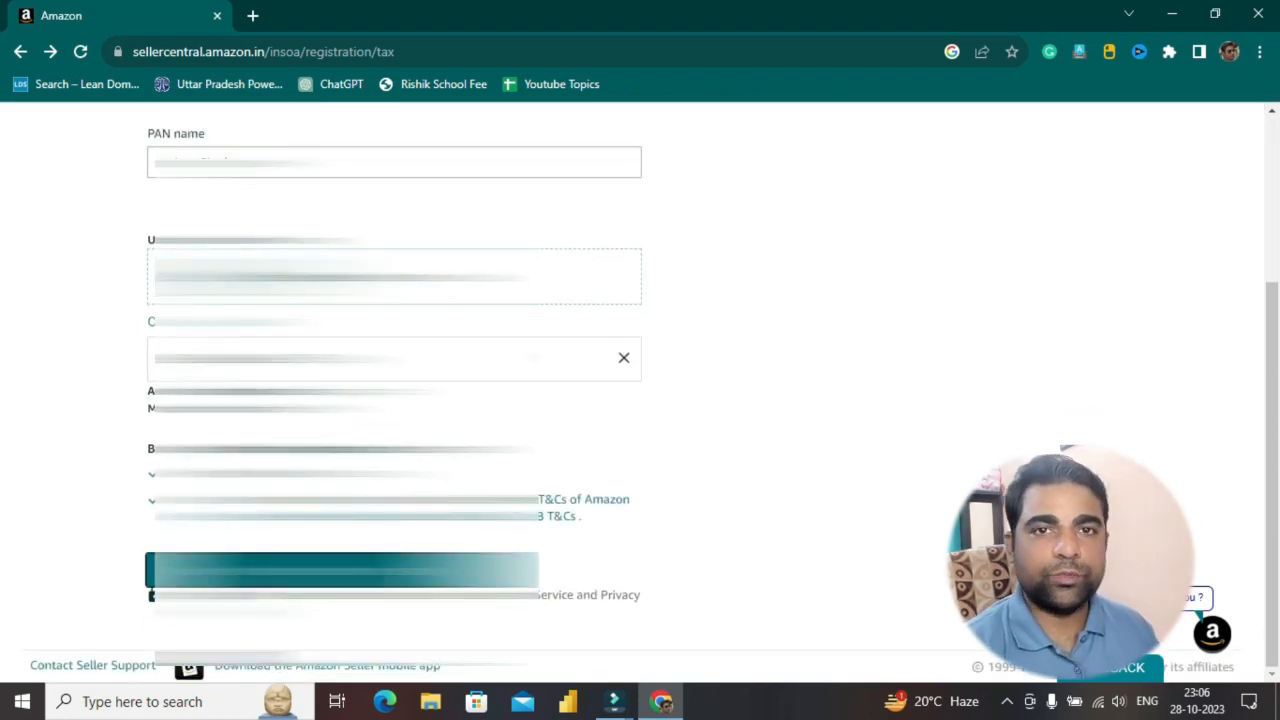
{"action": "left_click", "coordinate": [505, 570]}
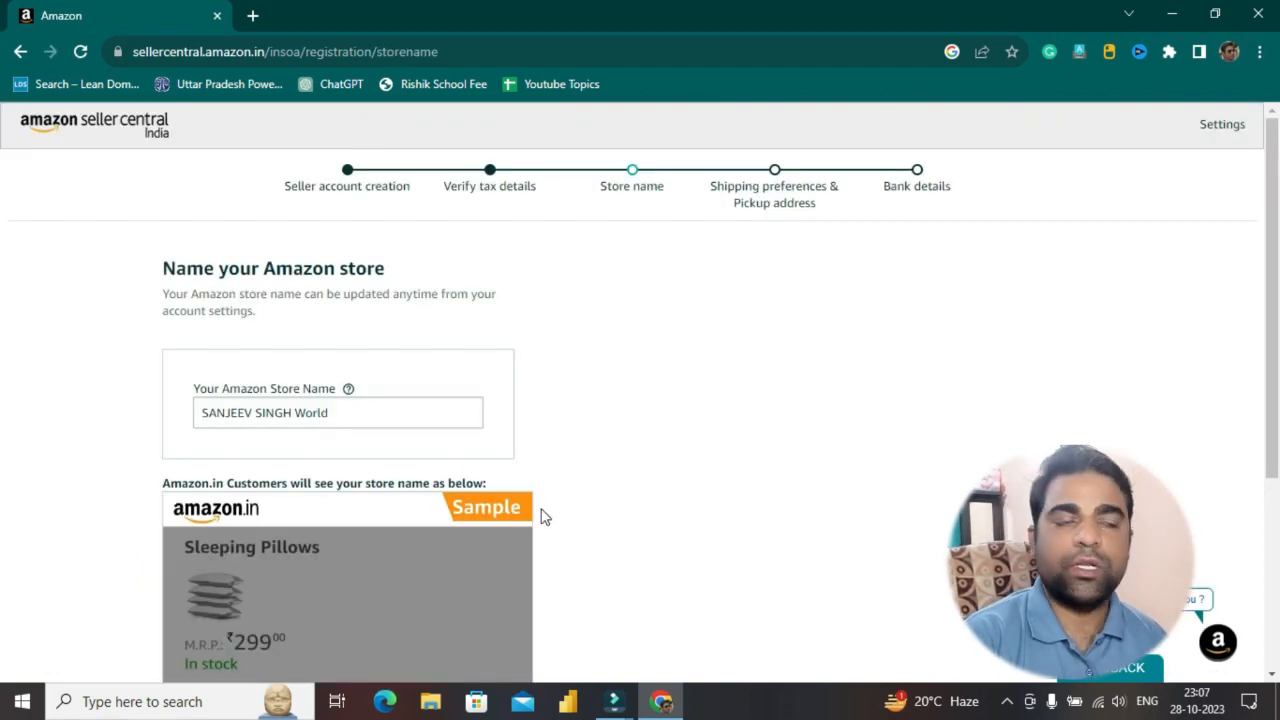
- Examine the proposed Amazon store name and how it appears as the seller in the sample product preview
{"action": "left_click", "coordinate": [338, 406]}
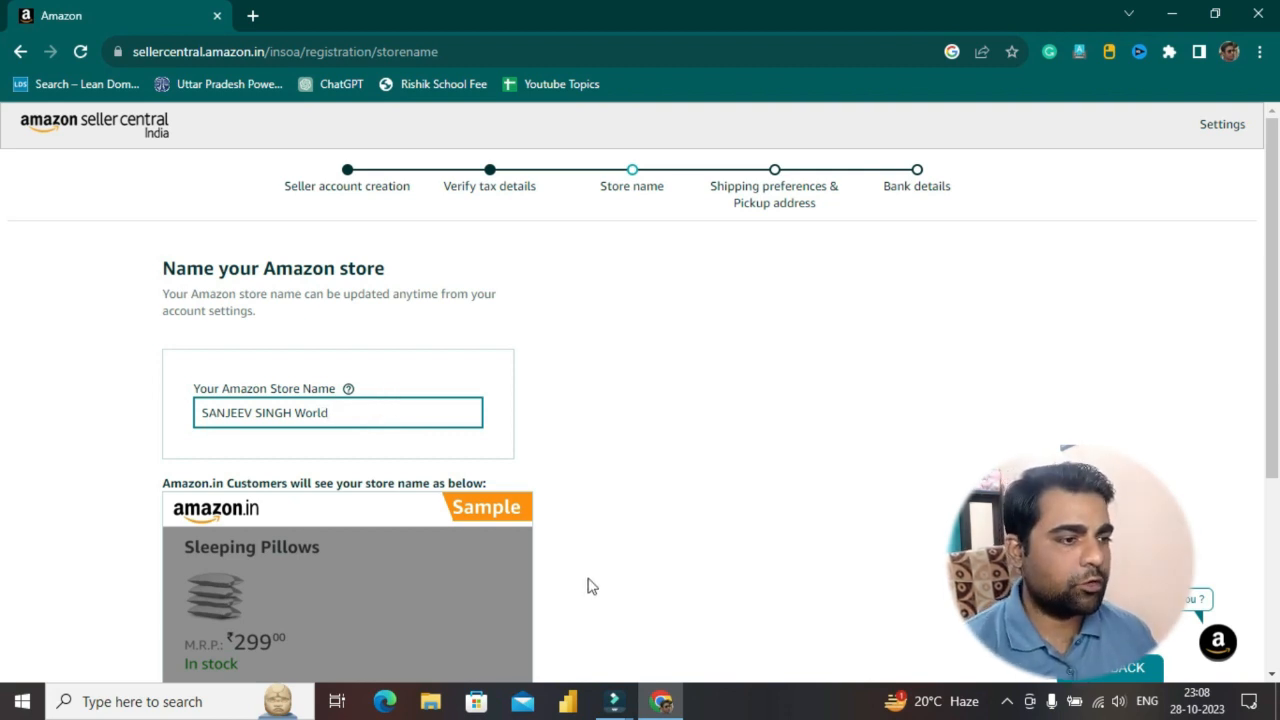
{"action": "scroll", "coordinate": [540, 570], "scroll_direction": "down", "scroll_amount": 3}
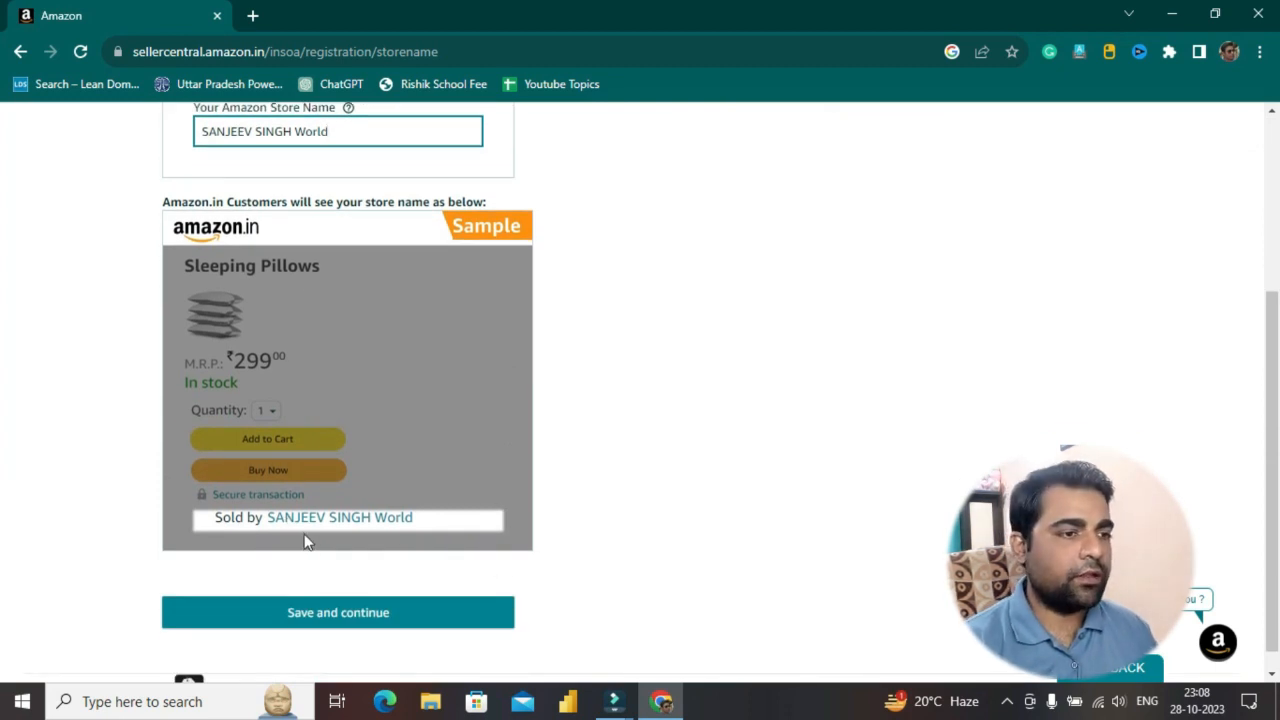
{"action": "left_click", "coordinate": [271, 518]}
{"action": "left_click_drag", "start_coordinate": [271, 518], "coordinate": [420, 525]}
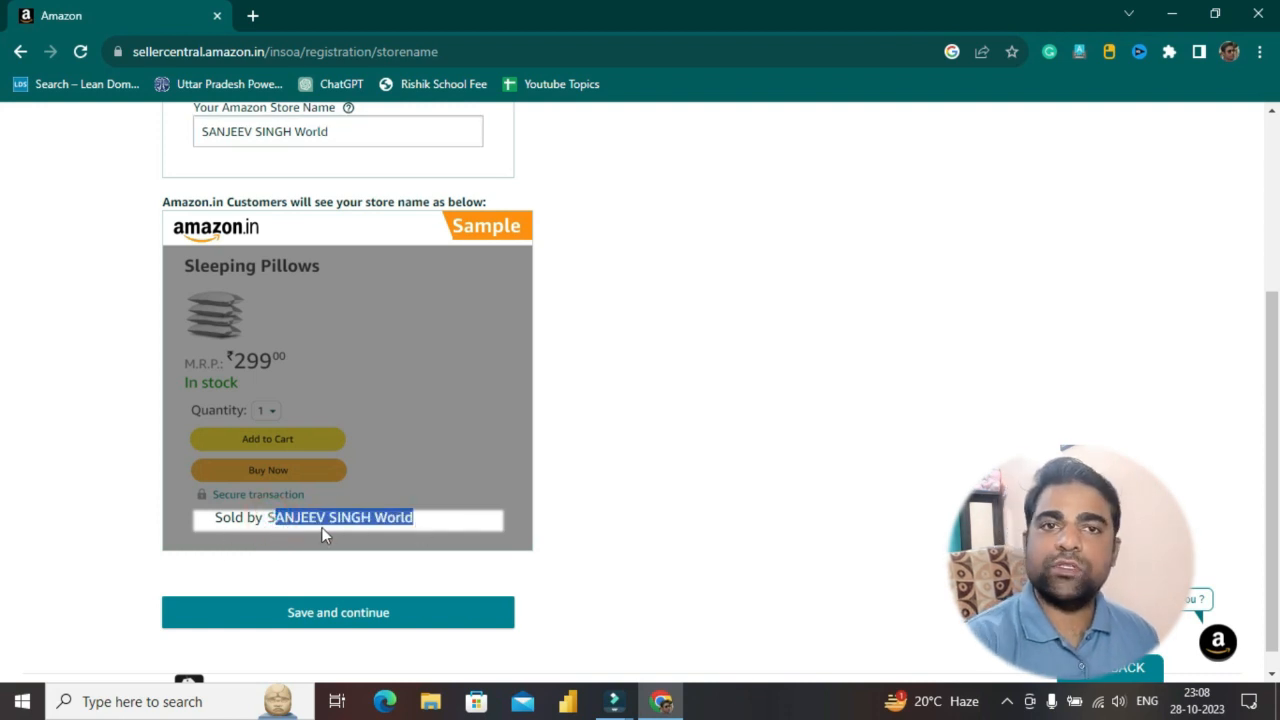
{"action": "scroll", "coordinate": [366, 531], "scroll_direction": "up", "scroll_amount": 2}
{"action": "left_click_drag", "start_coordinate": [334, 318], "coordinate": [208, 318]}
{"action": "scroll", "coordinate": [419, 373], "scroll_direction": "down", "scroll_amount": 2}
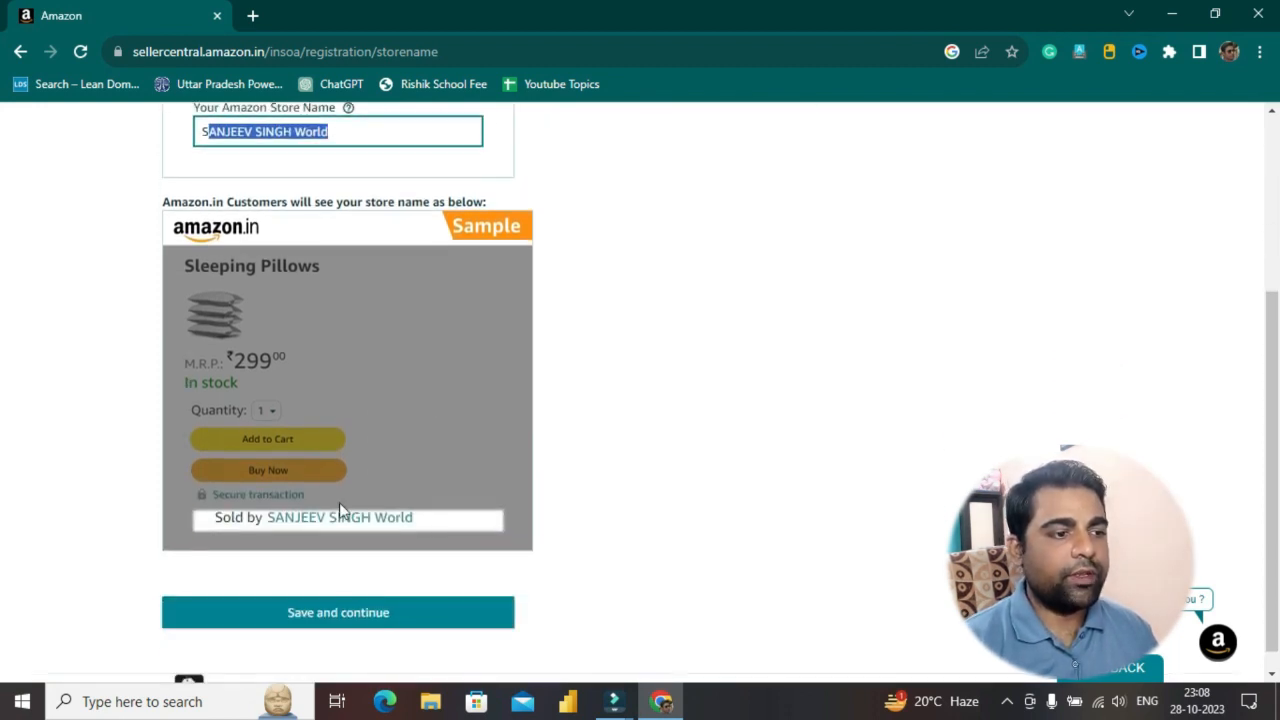
{"action": "scroll", "coordinate": [400, 480], "scroll_direction": "up", "scroll_amount": 3}
- Keep the proposed store name and save it to continue to the pickup address
{"action": "left_click", "coordinate": [347, 410]}
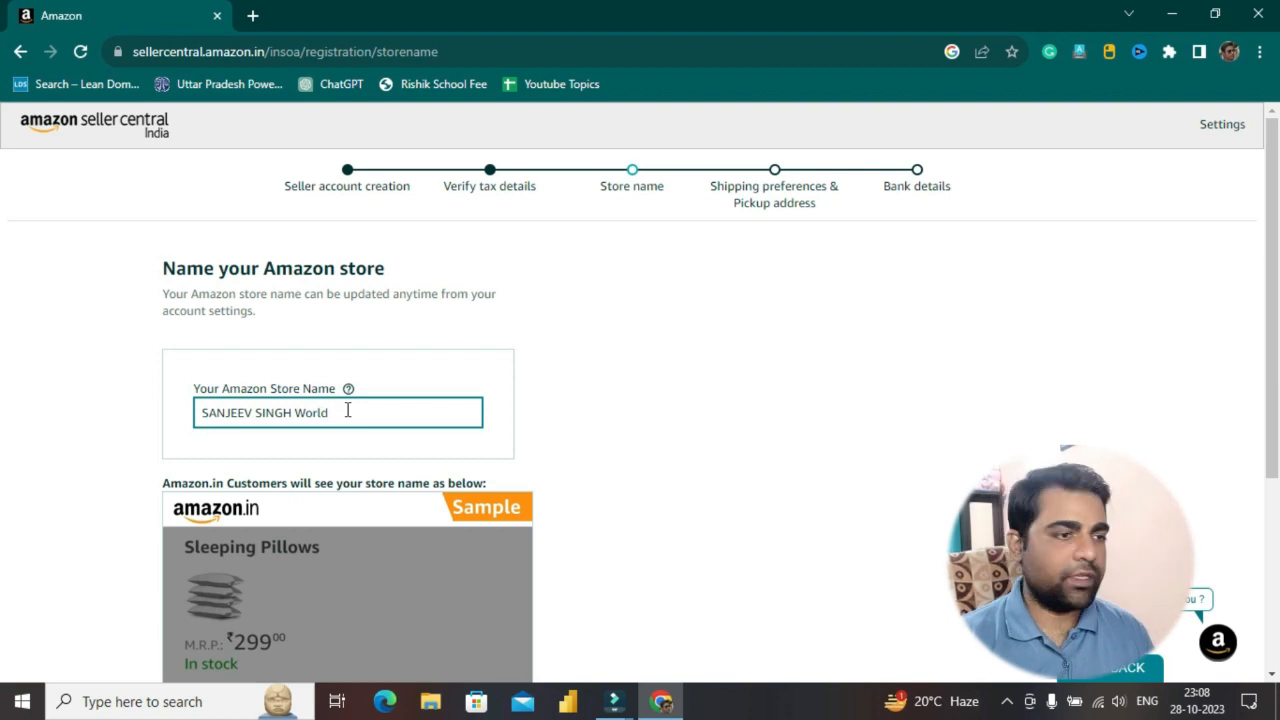
{"action": "scroll", "coordinate": [347, 410], "scroll_direction": "down", "scroll_amount": 2}
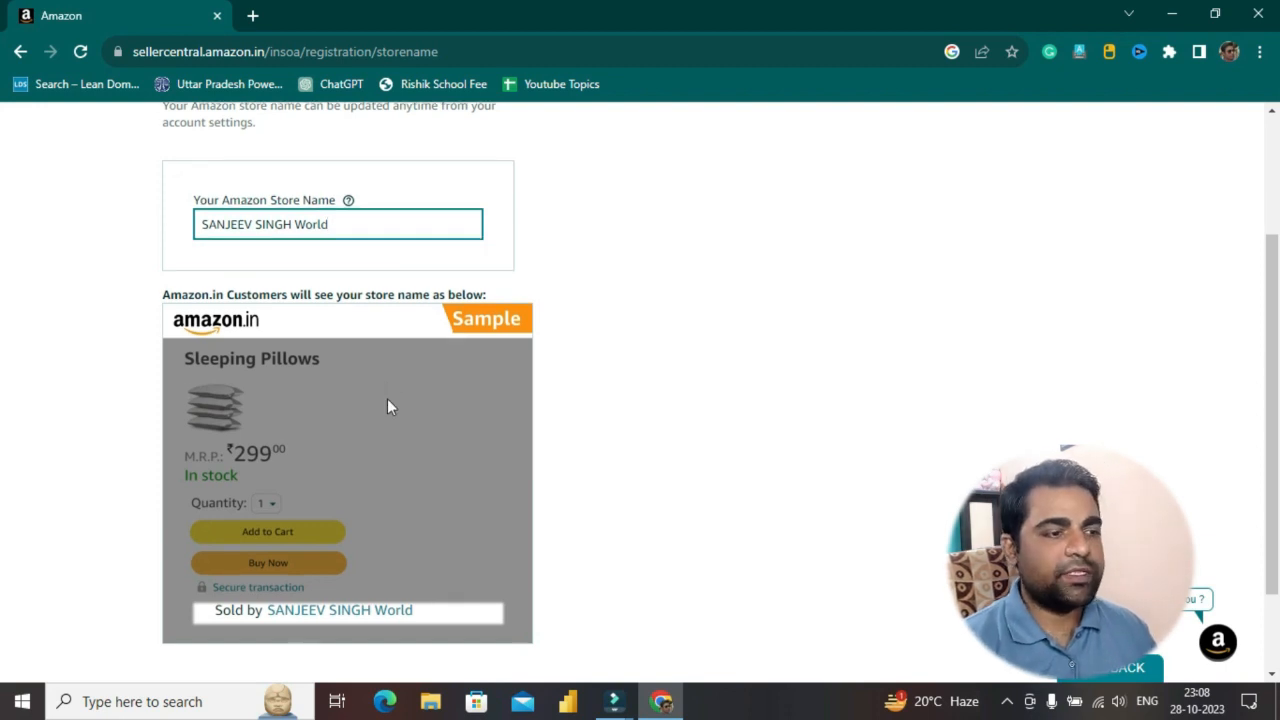
{"action": "scroll", "coordinate": [389, 403], "scroll_direction": "down", "scroll_amount": 1}
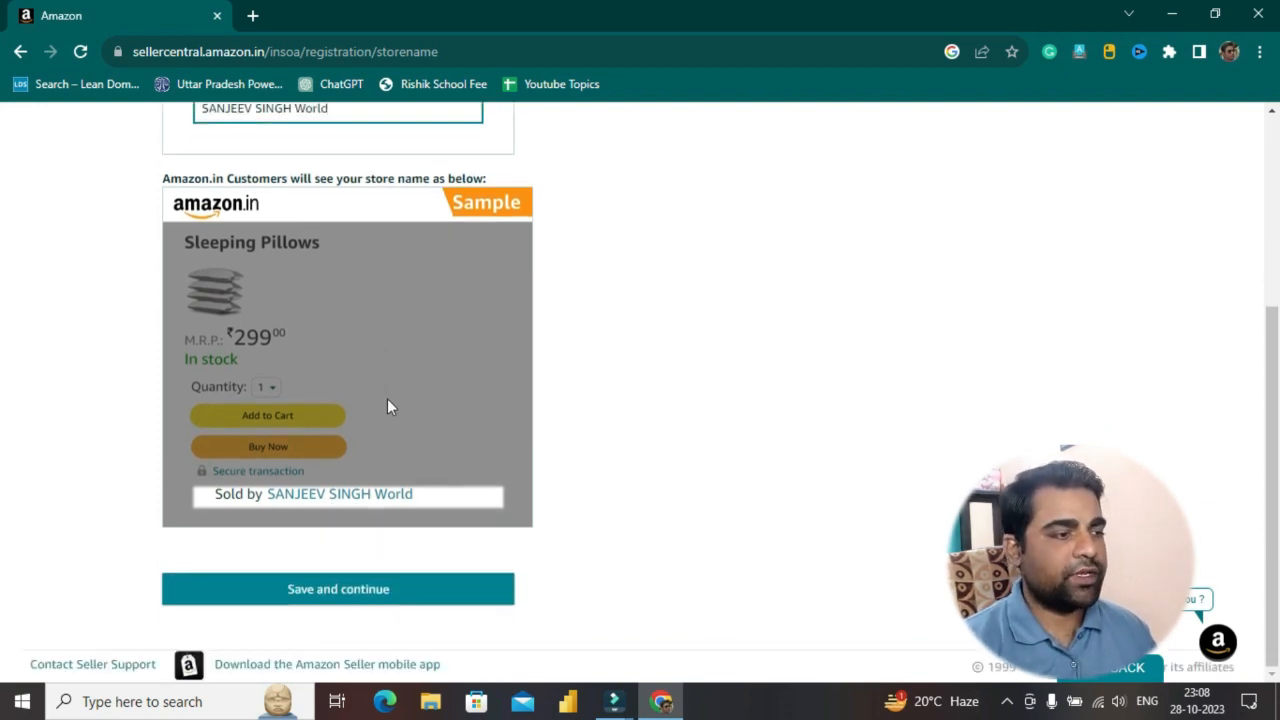
{"action": "left_click", "coordinate": [322, 592]}
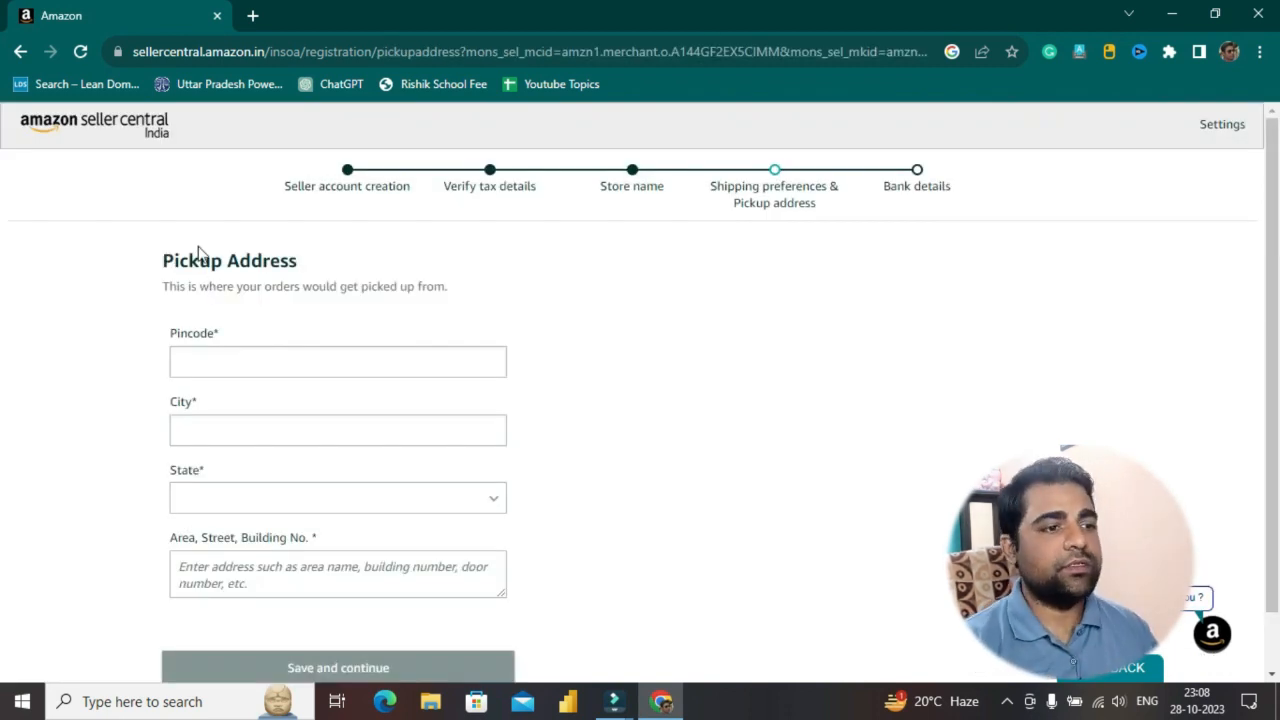
- Go through the pickup address's pincode, city, state and street fields, and save to continue to the shipping fee preferences
{"action": "left_click", "coordinate": [251, 364]}
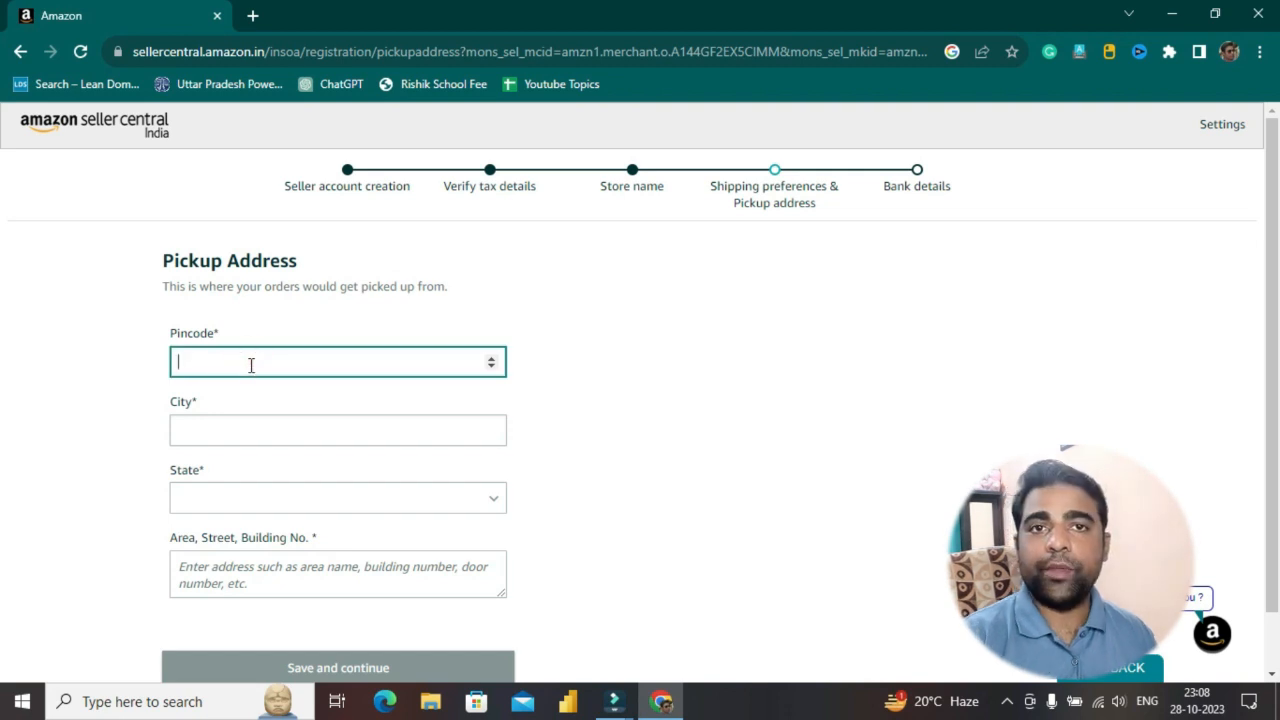
{"action": "scroll", "coordinate": [251, 366], "scroll_direction": "down", "scroll_amount": 1}
{"action": "left_click", "coordinate": [212, 304]}
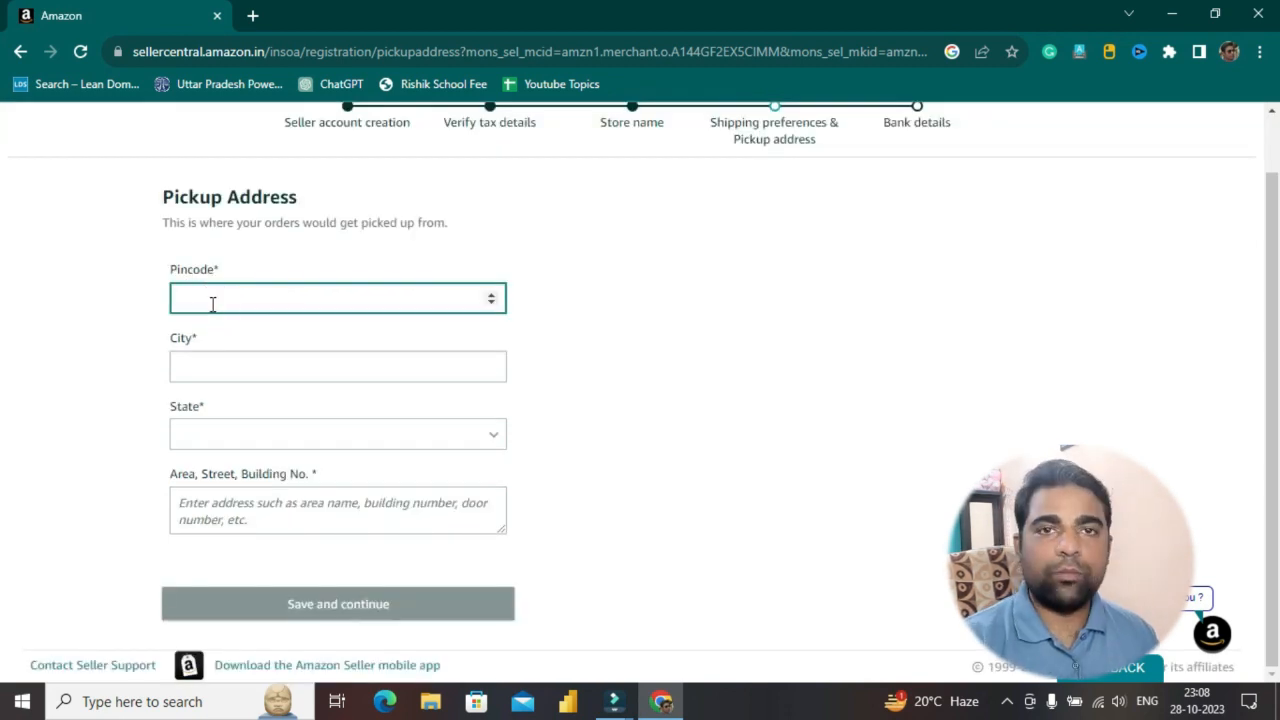
{"action": "left_click", "coordinate": [215, 365]}
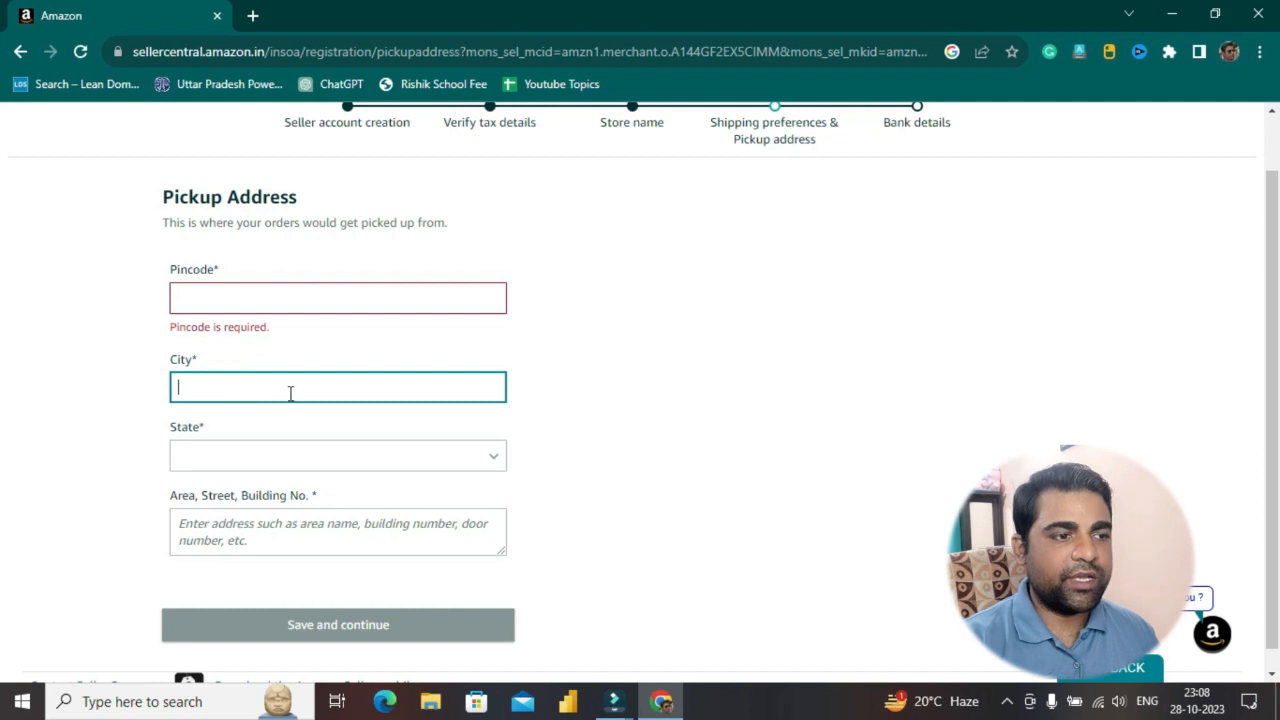
{"action": "scroll", "coordinate": [289, 391], "scroll_direction": "down", "scroll_amount": 1}
{"action": "left_click", "coordinate": [255, 430]}
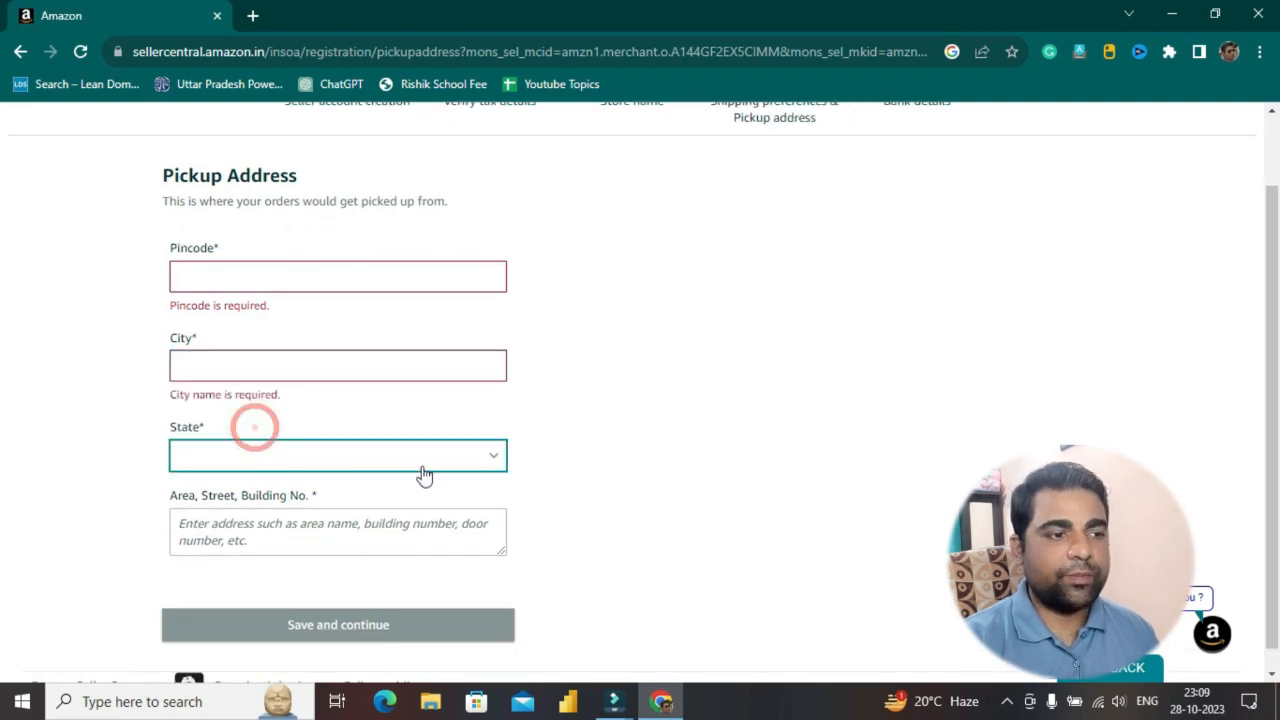
{"action": "scroll", "coordinate": [380, 485], "scroll_direction": "down", "scroll_amount": 1}
{"action": "left_click", "coordinate": [232, 517]}
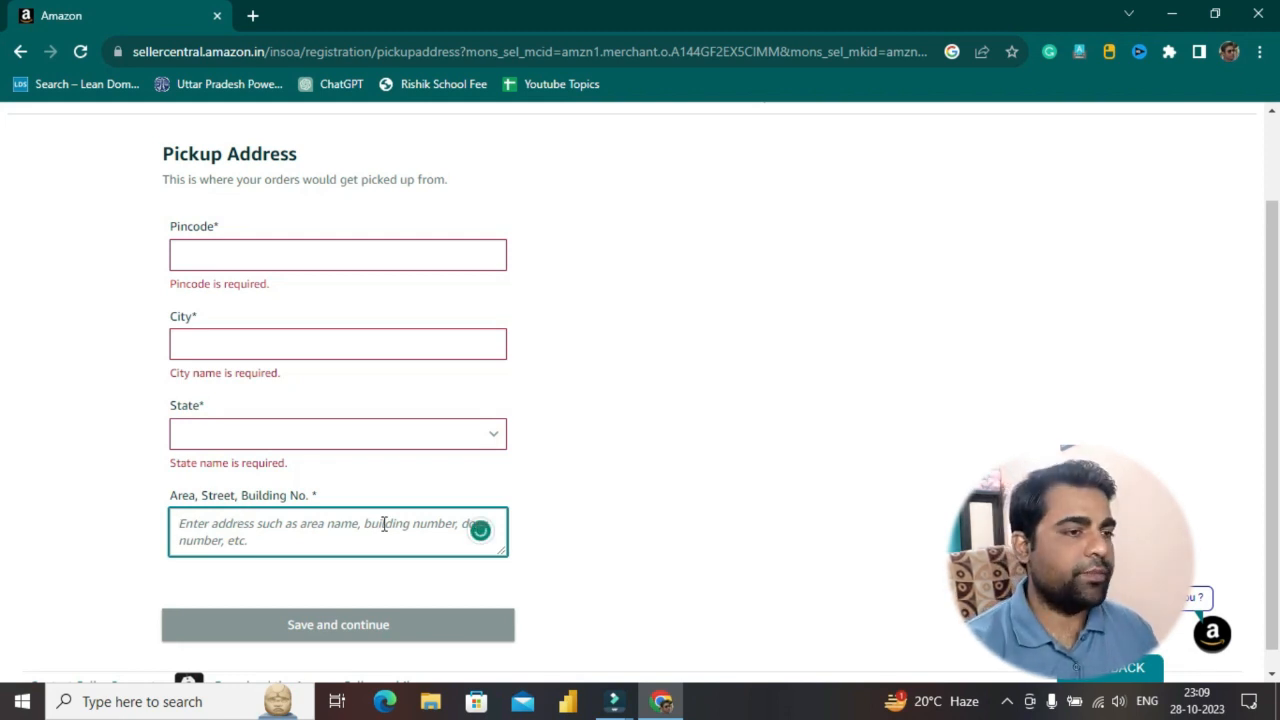
{"action": "scroll", "coordinate": [370, 487], "scroll_direction": "down", "scroll_amount": 1}
{"action": "left_click", "coordinate": [300, 611]}
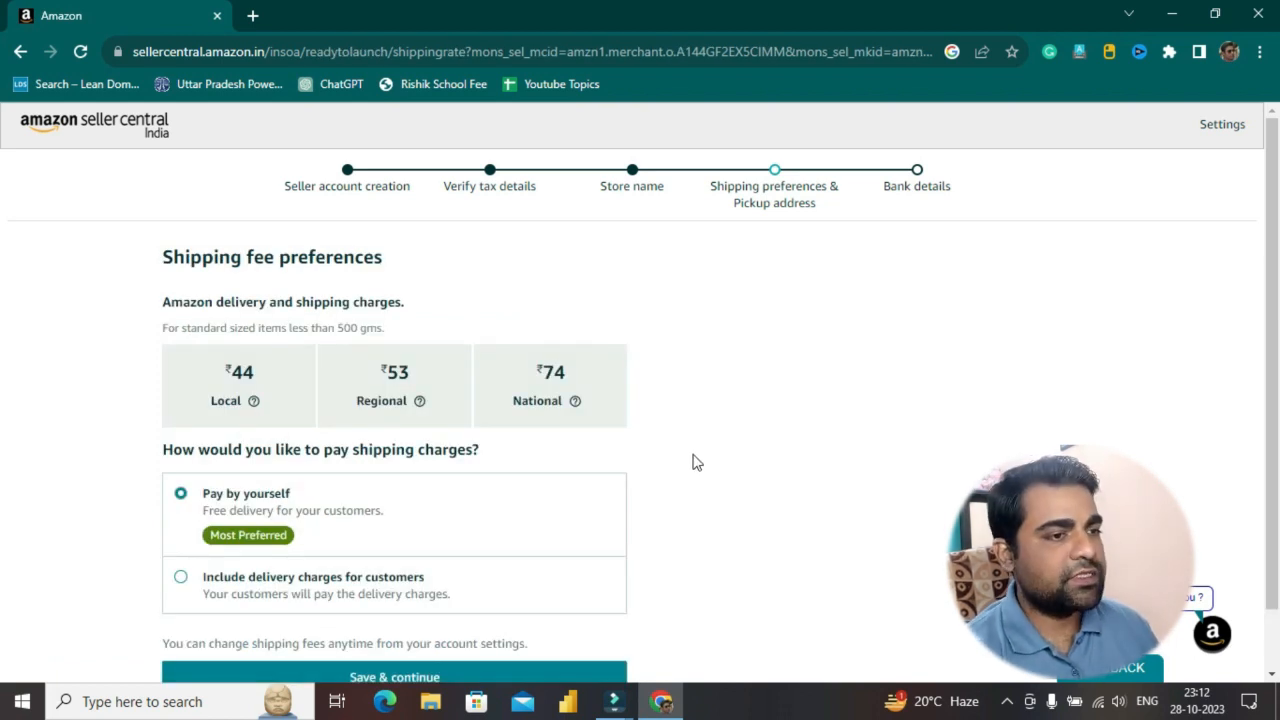
- Examine the local, regional and national Amazon delivery charges for standard items under 500 gms
{"action": "left_click", "coordinate": [498, 327]}
{"action": "left_click_drag", "start_coordinate": [151, 300], "coordinate": [410, 326]}
{"action": "left_click", "coordinate": [444, 323]}
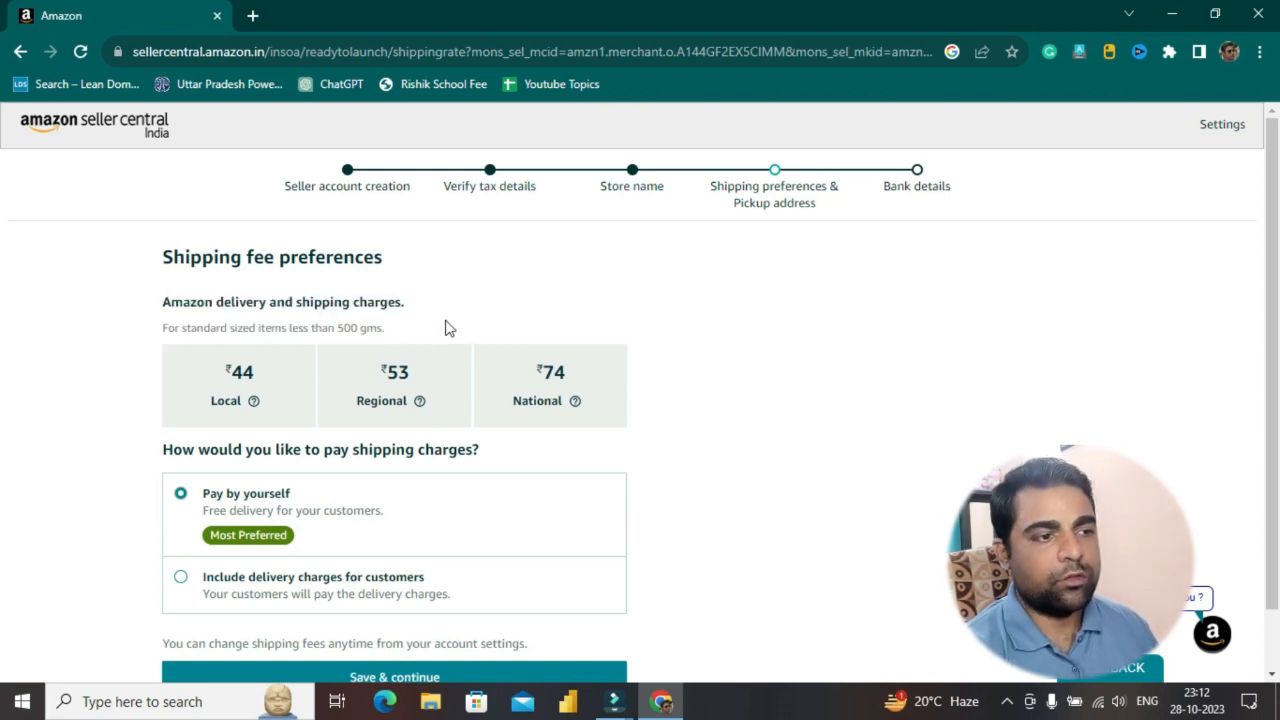
{"action": "left_click_drag", "start_coordinate": [323, 326], "coordinate": [415, 333]}
{"action": "left_click", "coordinate": [415, 331]}
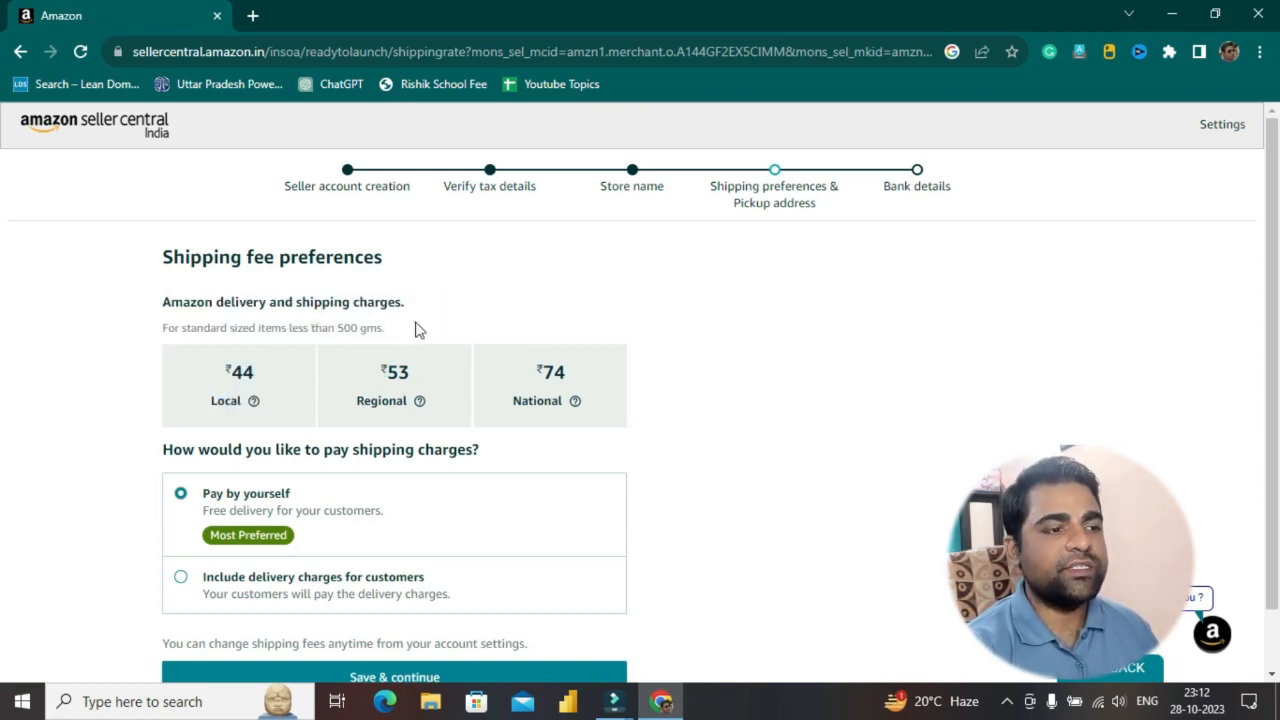
{"action": "double_click", "coordinate": [240, 370]}
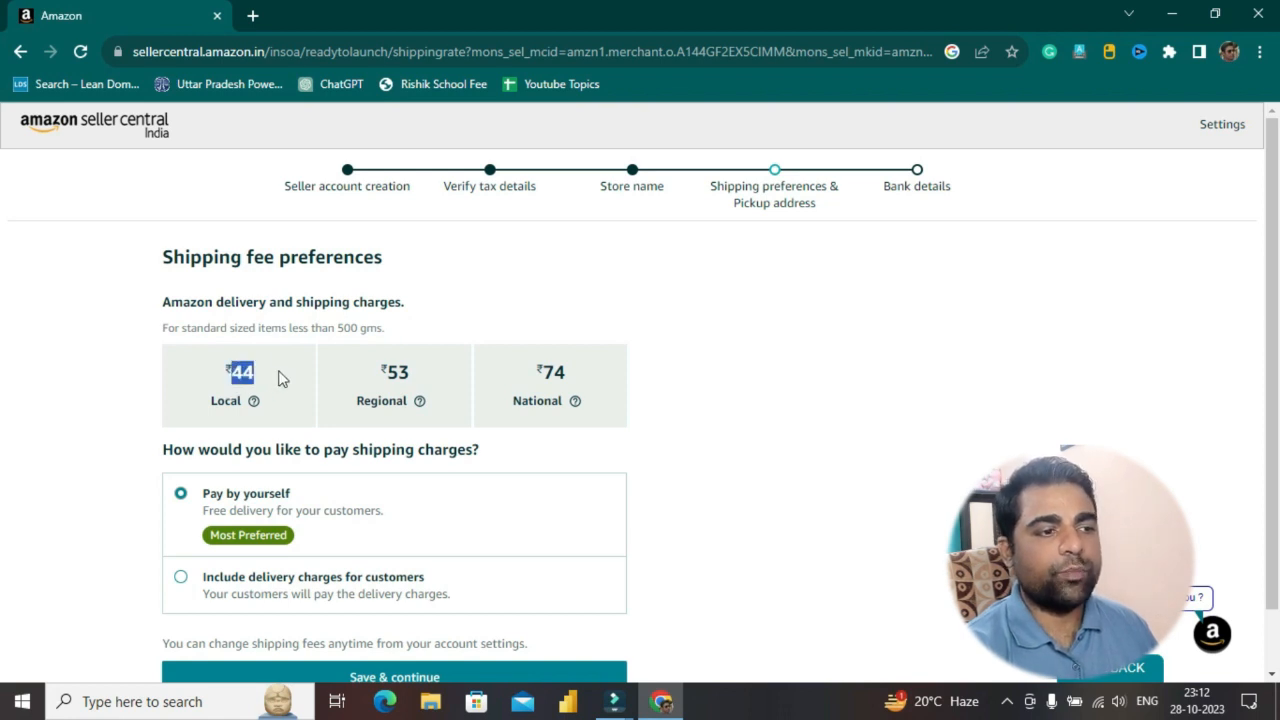
{"action": "left_click", "coordinate": [278, 372]}
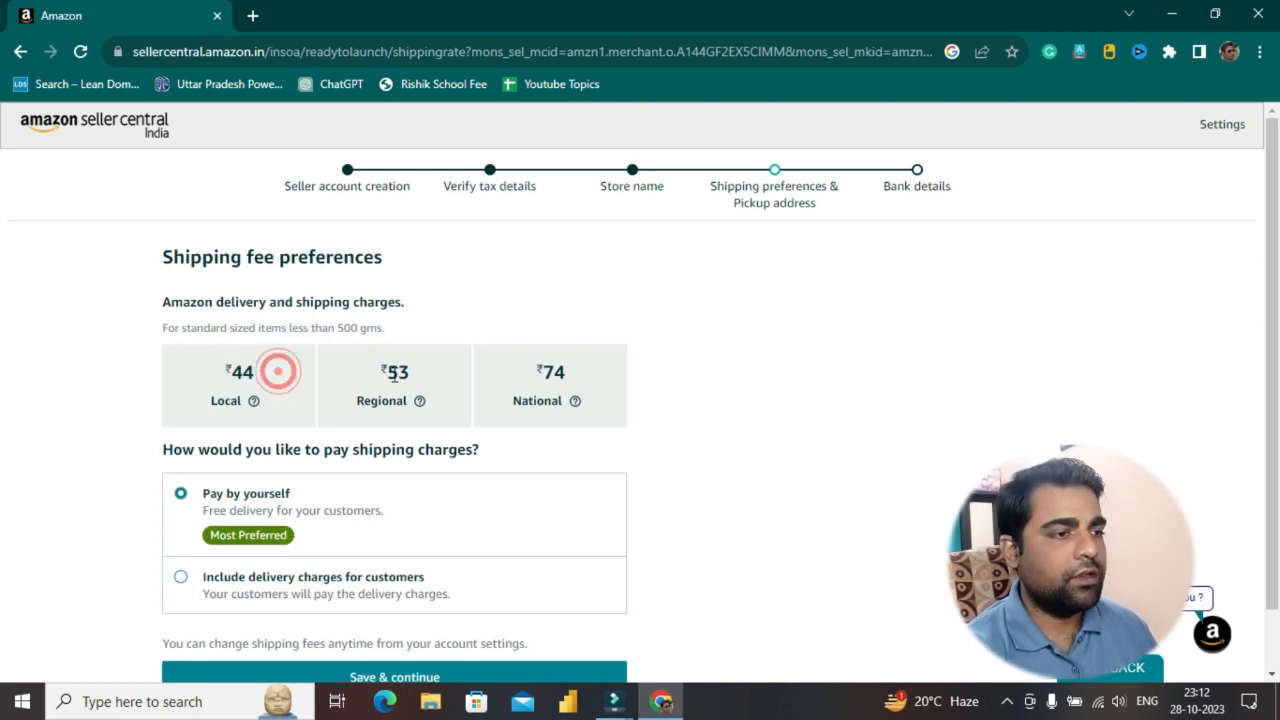
{"action": "double_click", "coordinate": [395, 372]}
{"action": "left_click", "coordinate": [429, 371]}
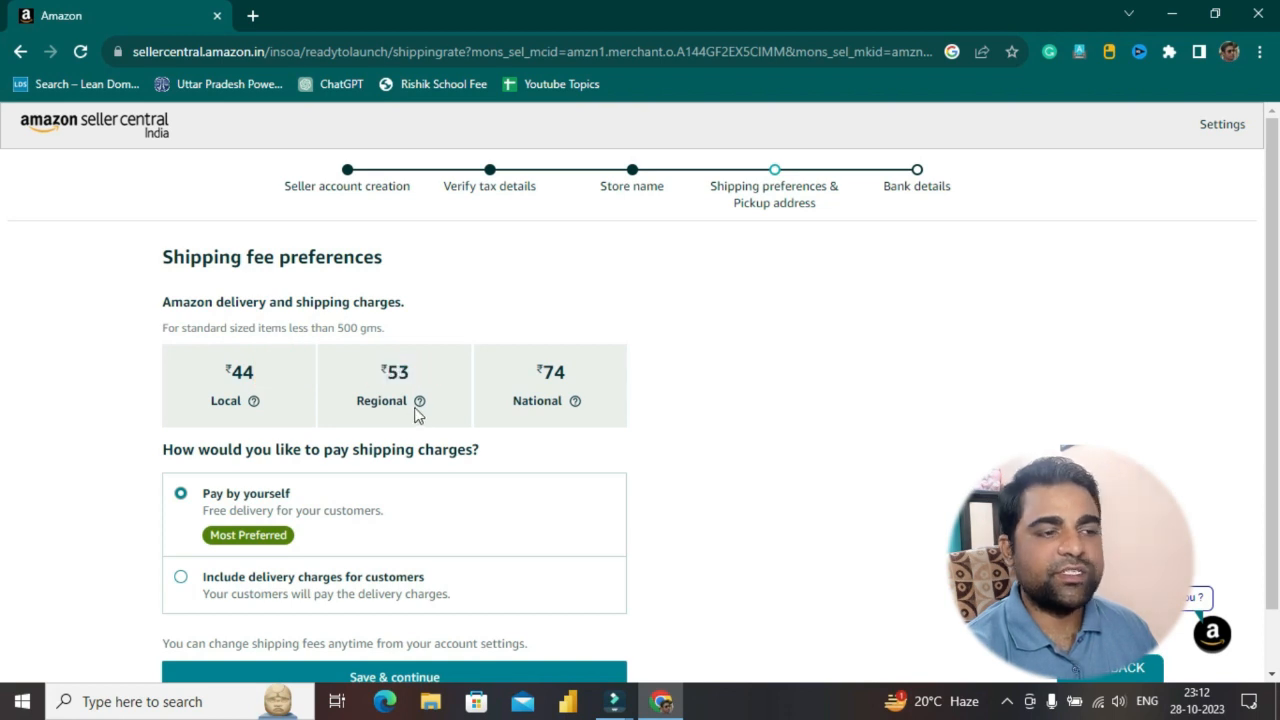
{"action": "double_click", "coordinate": [550, 371]}
{"action": "left_click", "coordinate": [583, 372]}
- Set the shipping charge preference to include delivery charges for customers
{"action": "scroll", "coordinate": [186, 498], "scroll_direction": "down", "scroll_amount": 1}
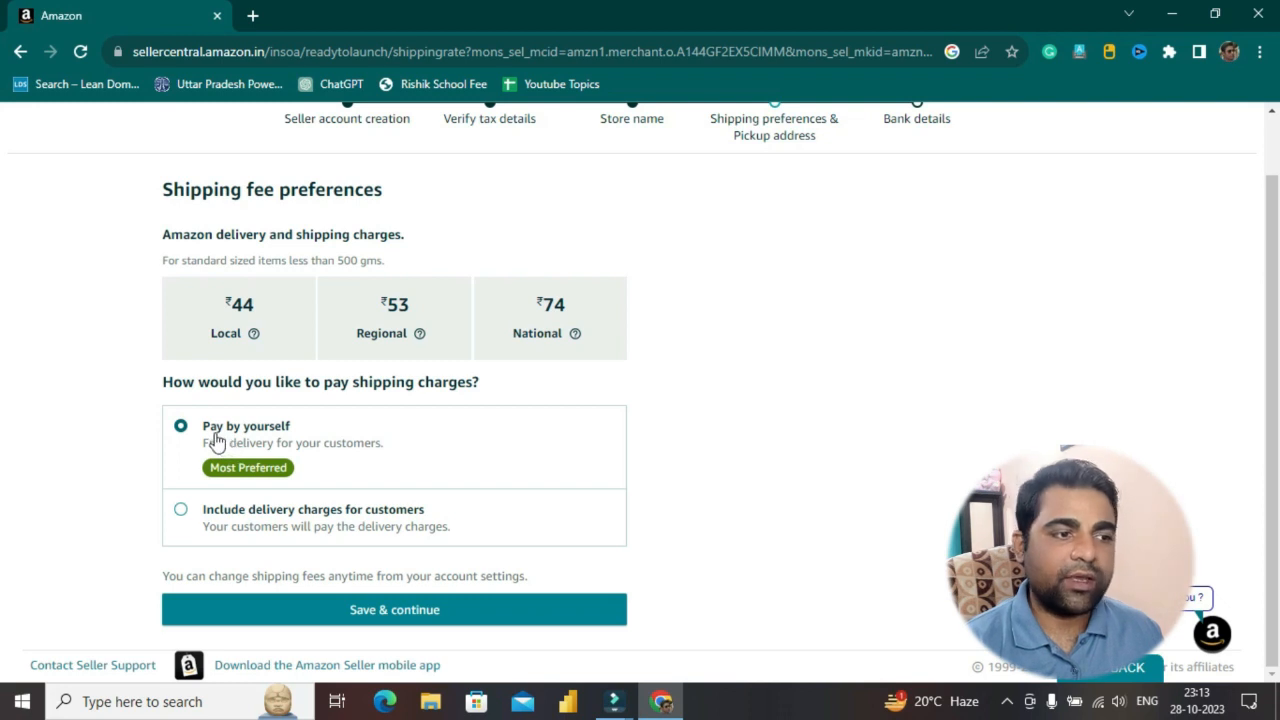
{"action": "left_click", "coordinate": [182, 515]}
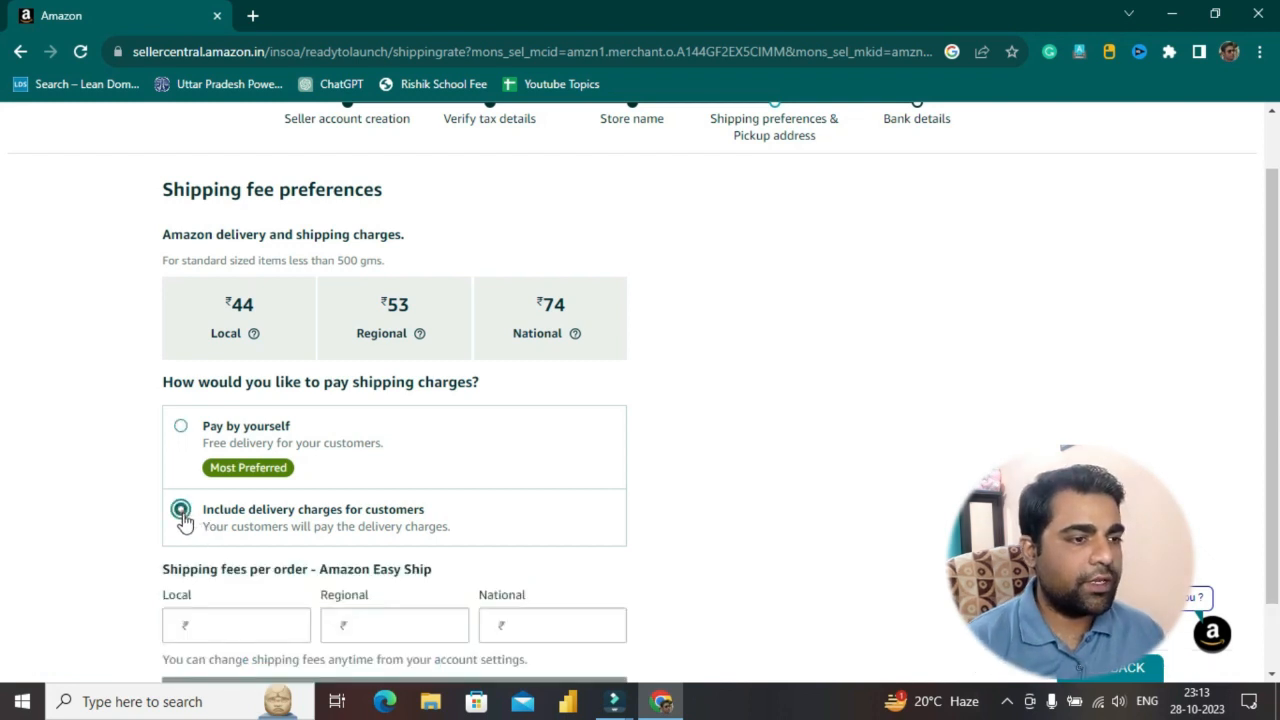
{"action": "scroll", "coordinate": [200, 480], "scroll_direction": "down", "scroll_amount": 1}
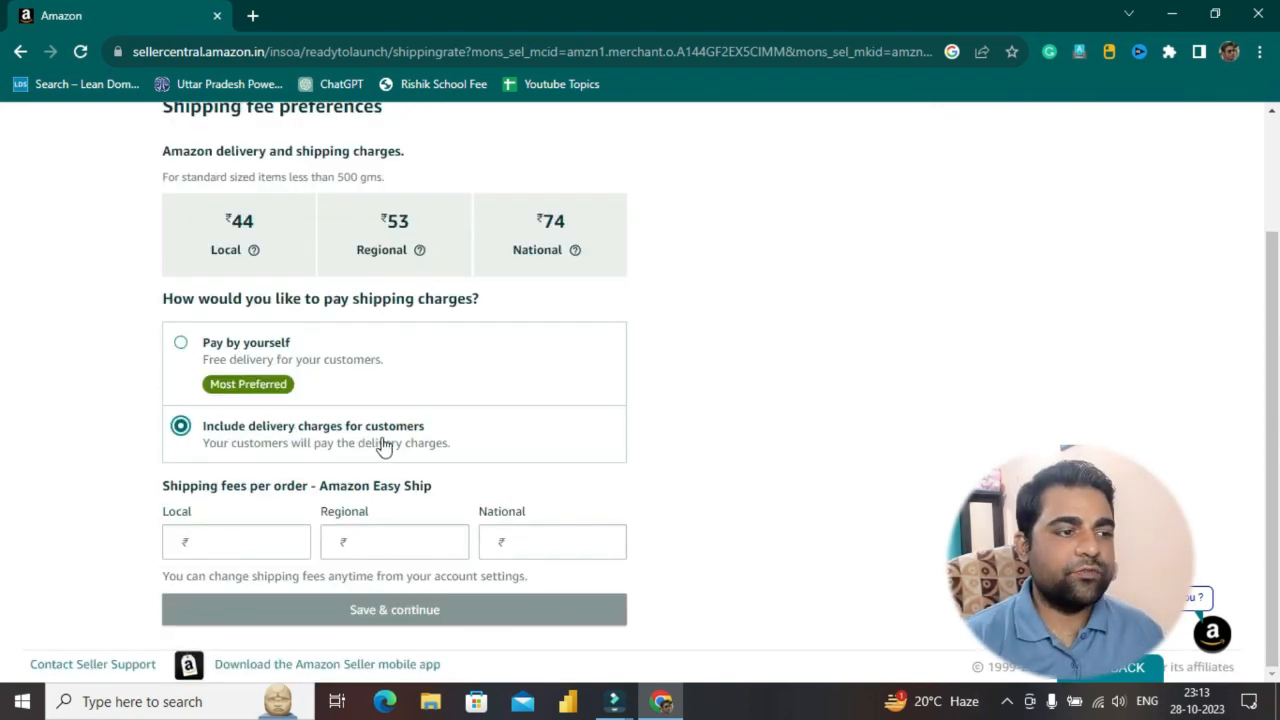
{"action": "left_click", "coordinate": [228, 544]}
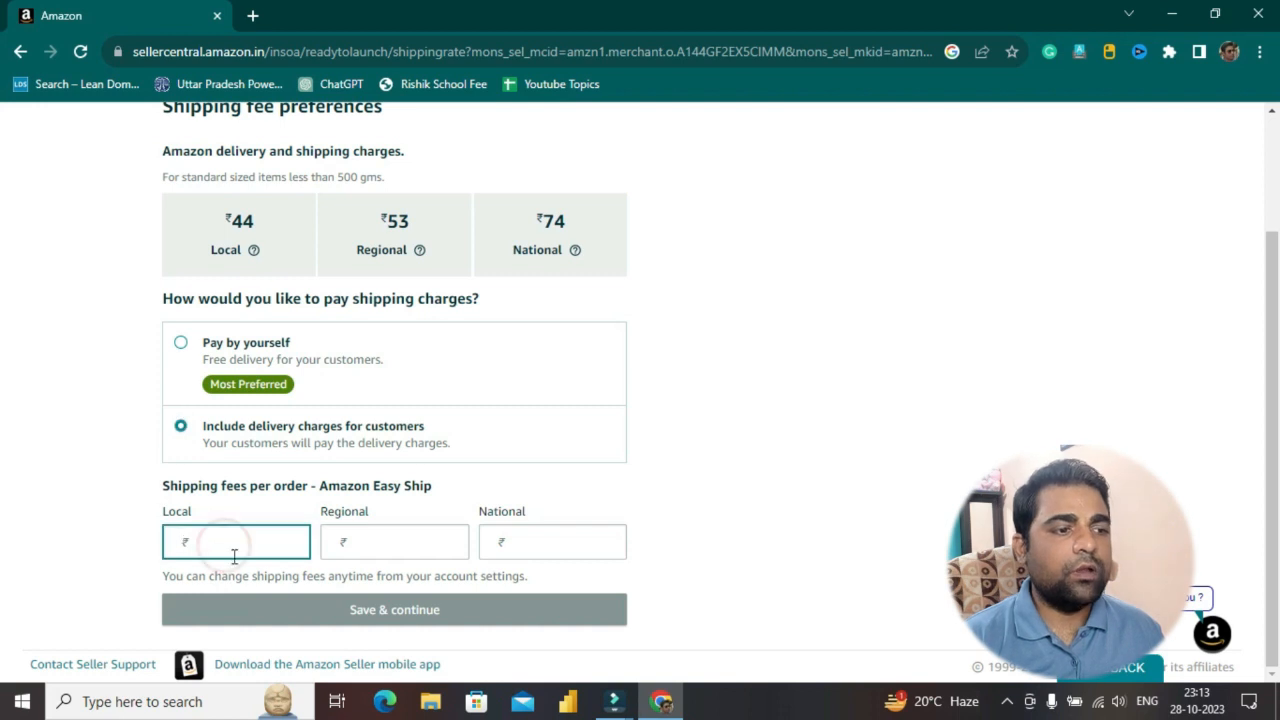
{"action": "left_click_drag", "start_coordinate": [163, 512], "coordinate": [206, 514]}
{"action": "left_click", "coordinate": [240, 543]}
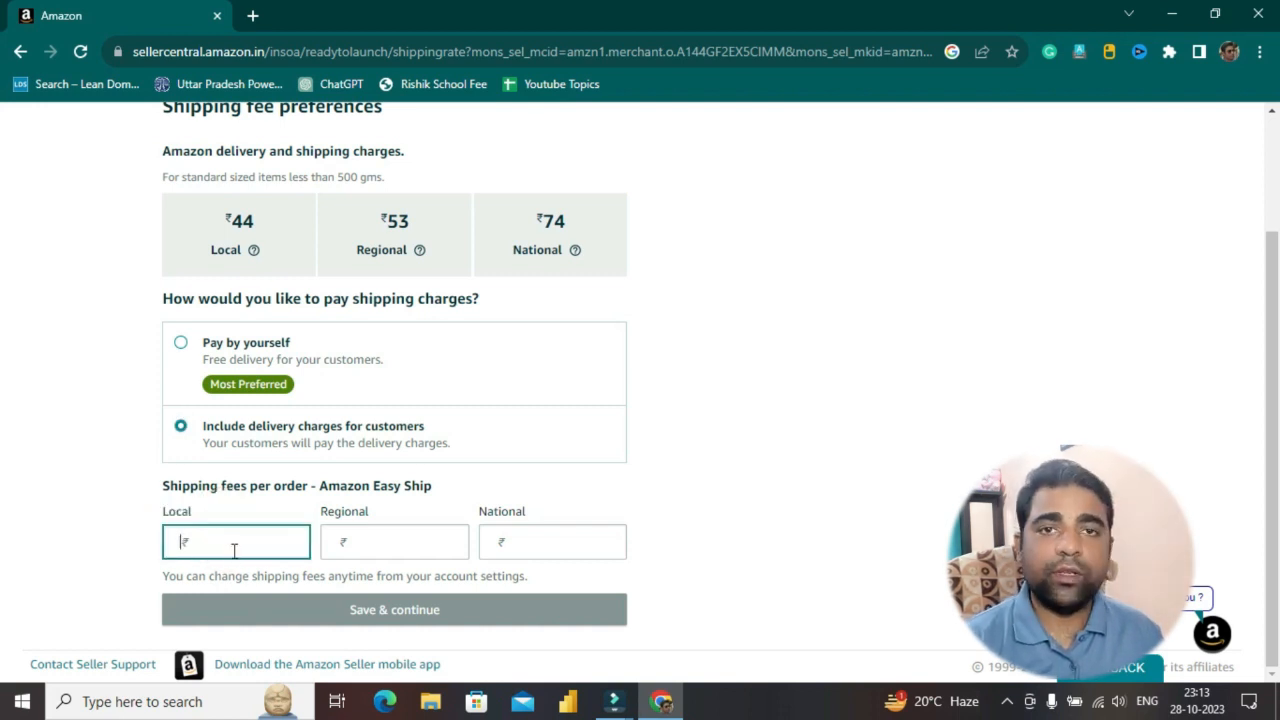
{"action": "left_click", "coordinate": [234, 548]}
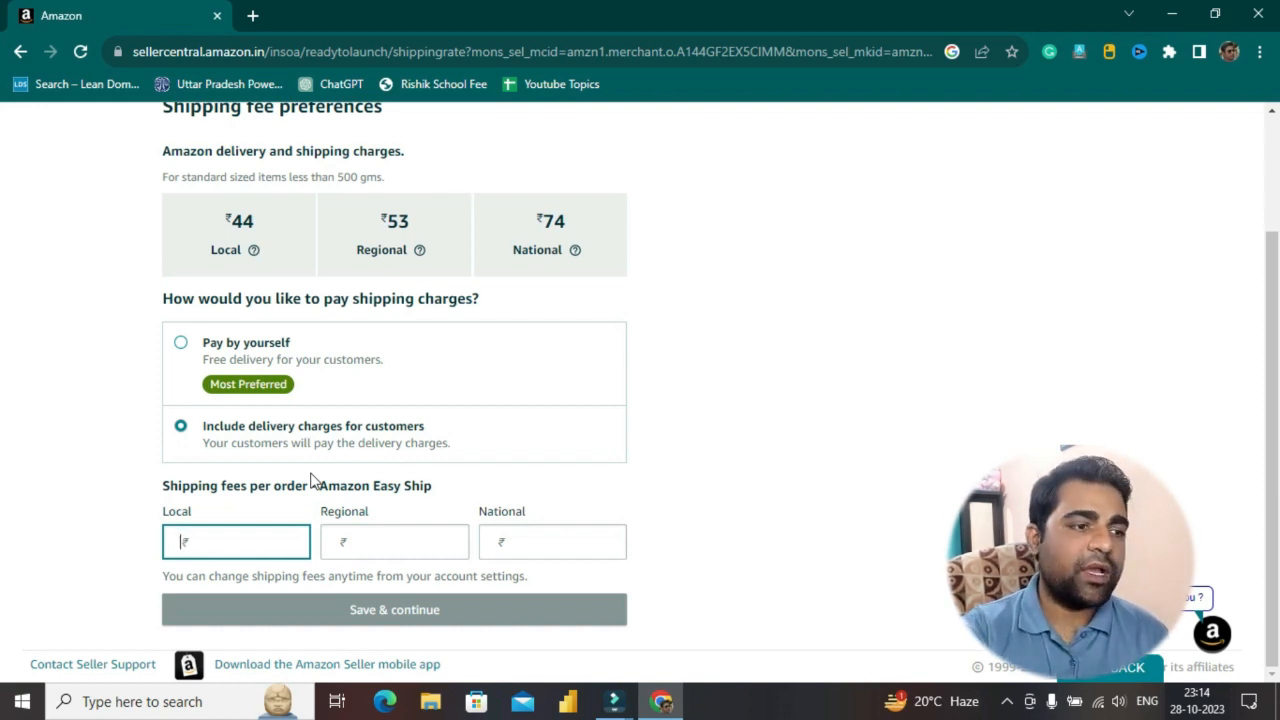
- Set the shipping charge preference to Pay by yourself and save it to continue to the bank details
{"action": "left_click", "coordinate": [180, 345]}
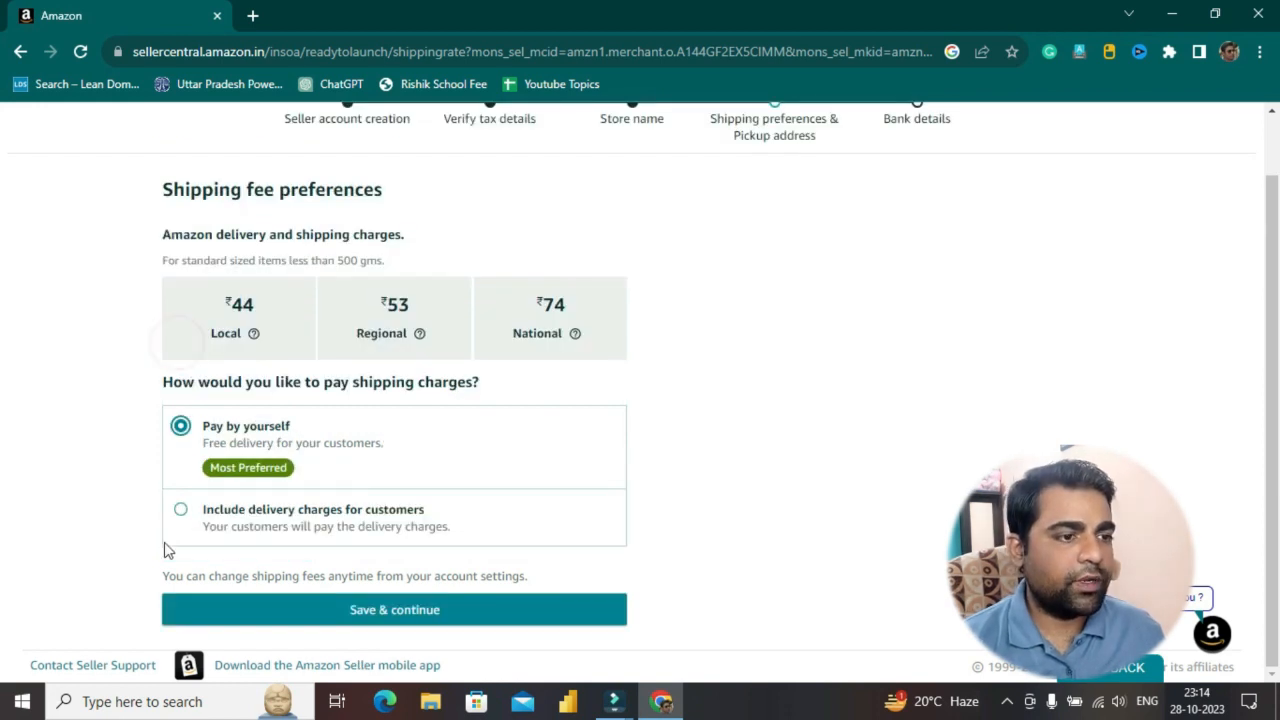
{"action": "left_click", "coordinate": [365, 610]}
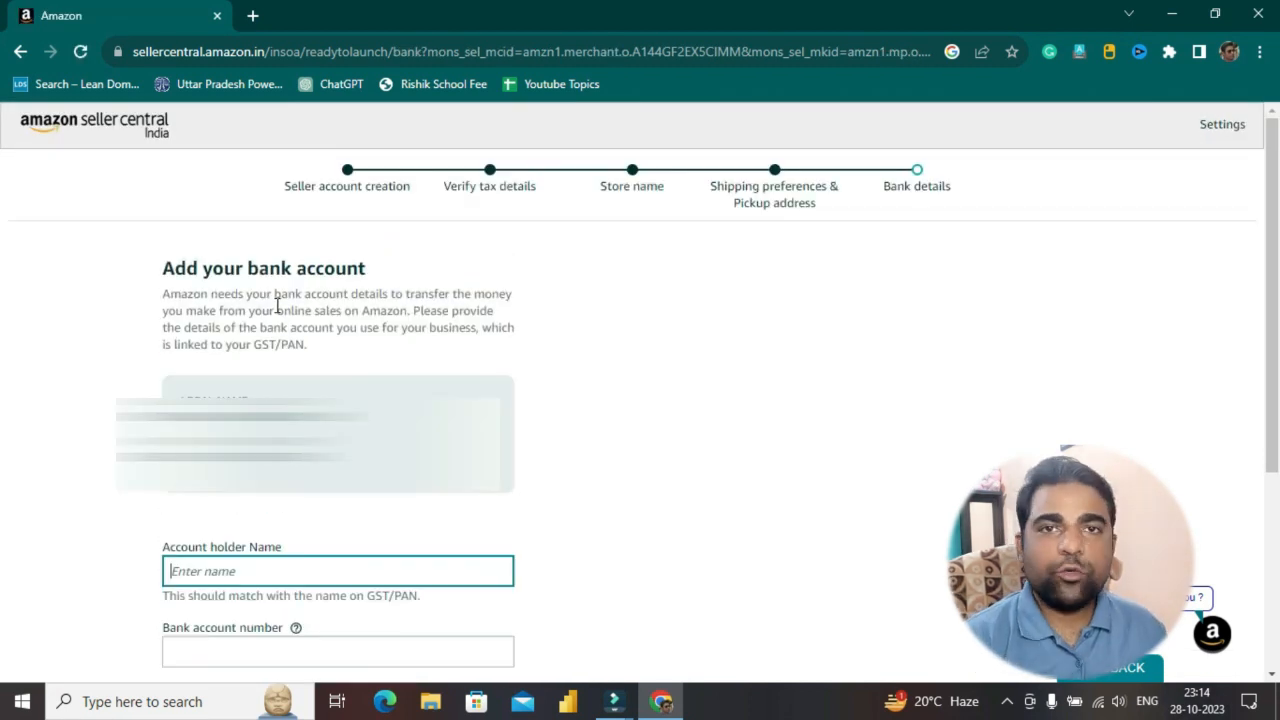
- Fill in the account holder's name, bank account number, its re-entry and the IFSC code, and save the bank details
{"action": "left_click_drag", "start_coordinate": [164, 268], "coordinate": [395, 271]}
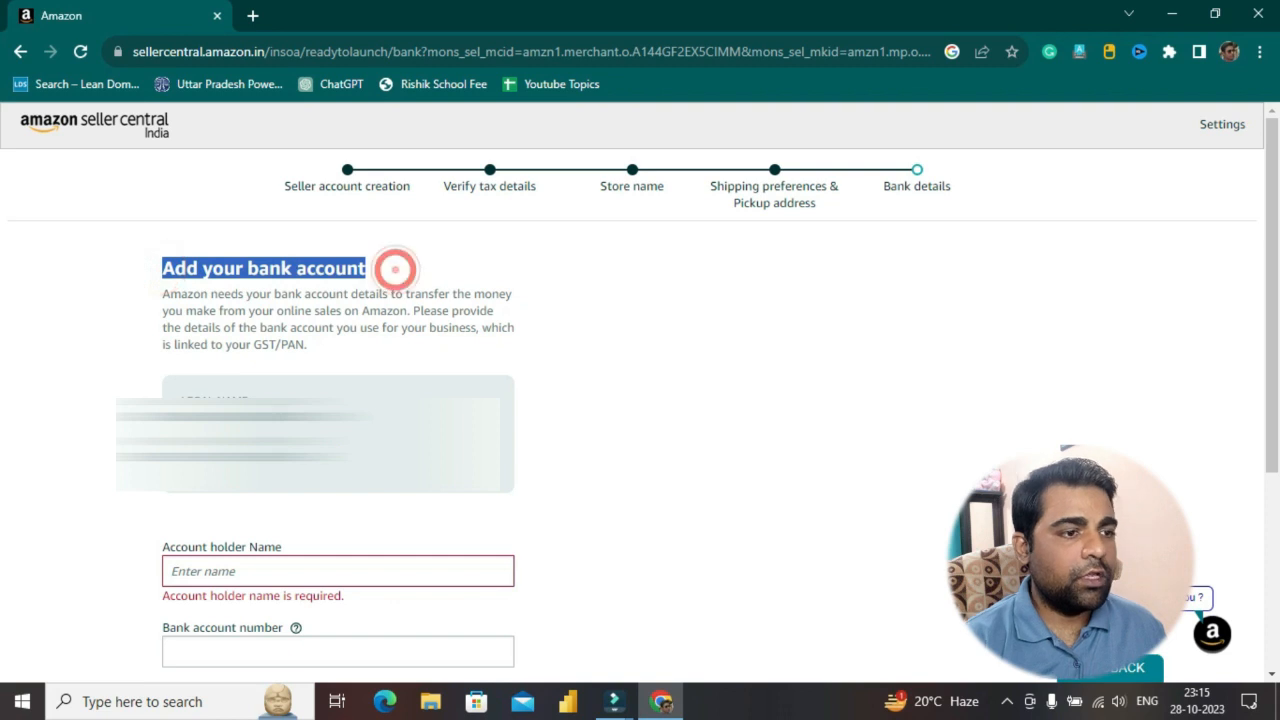
{"action": "scroll", "coordinate": [357, 451], "scroll_direction": "down", "scroll_amount": 2}
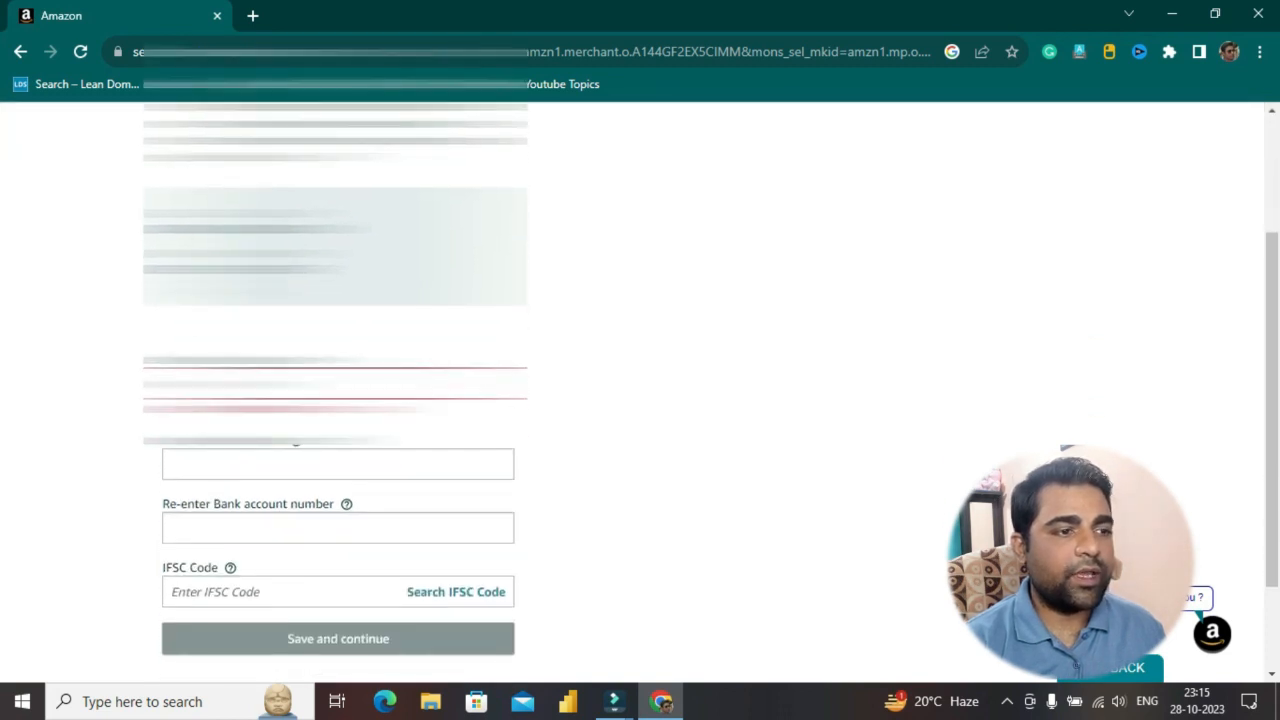
{"action": "left_click", "coordinate": [335, 383]}
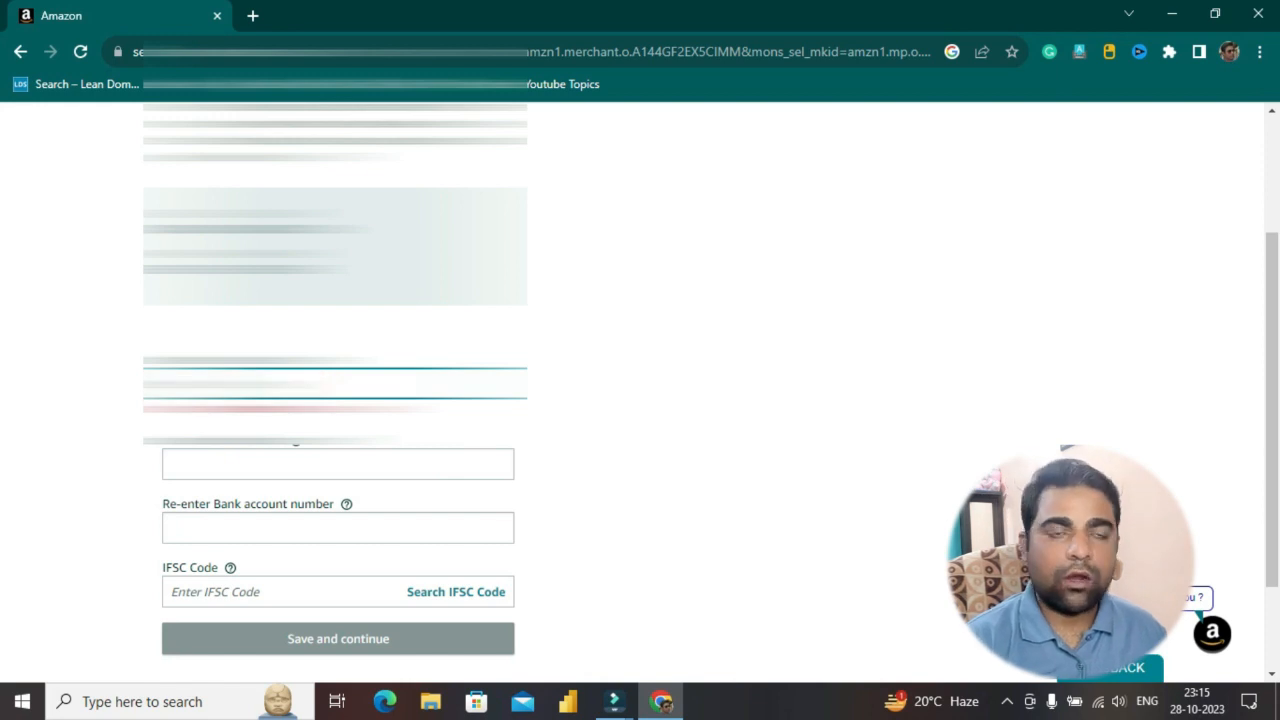
{"action": "left_click", "coordinate": [218, 466]}
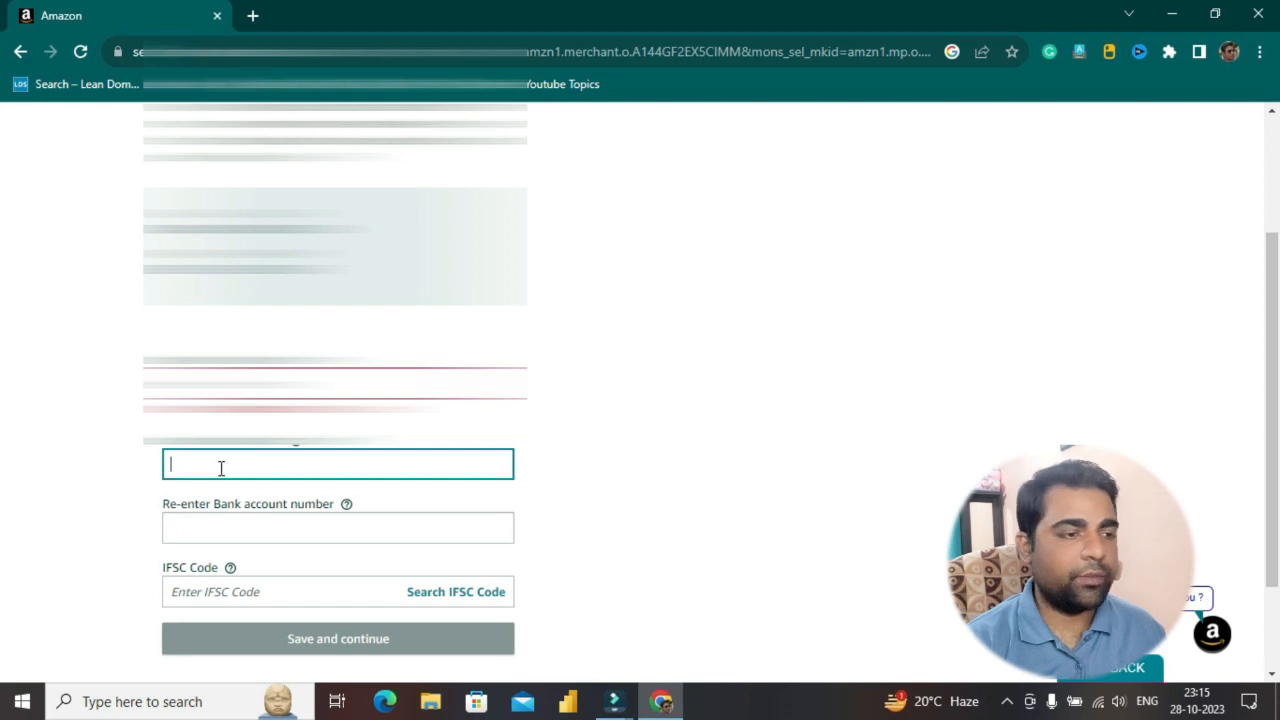
{"action": "left_click", "coordinate": [219, 530]}
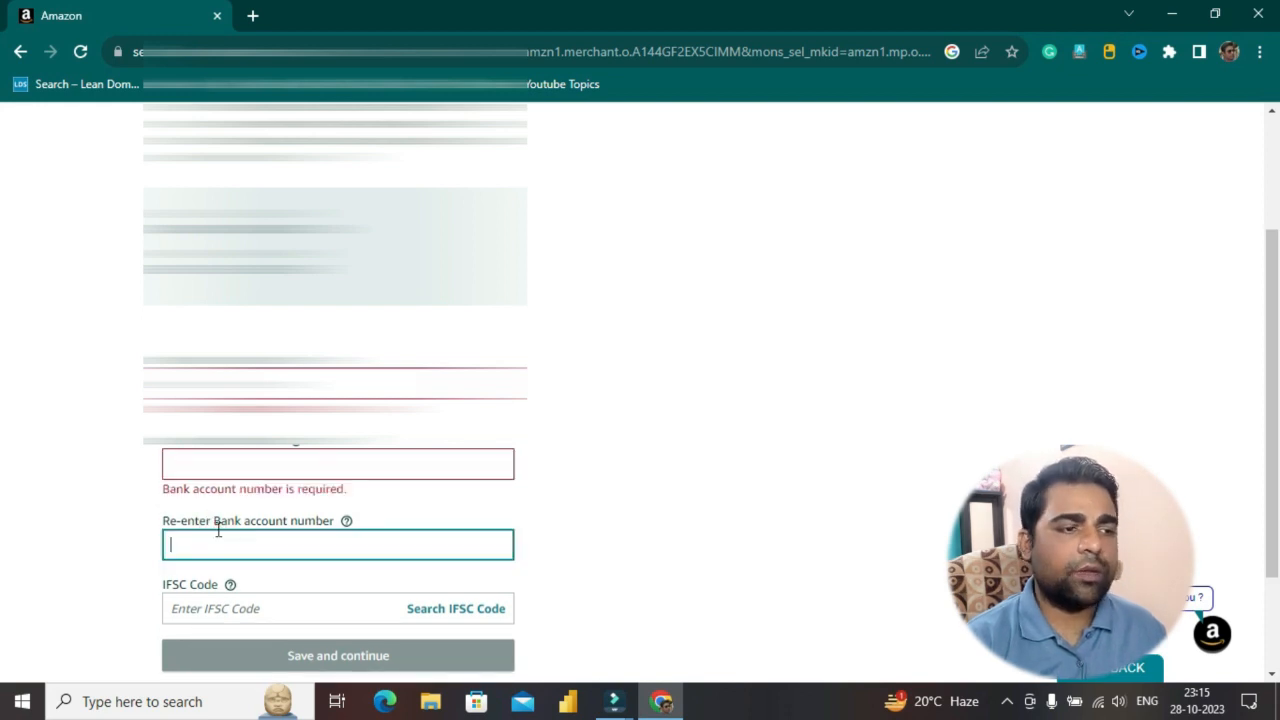
{"action": "scroll", "coordinate": [363, 529], "scroll_direction": "down", "scroll_amount": 2}
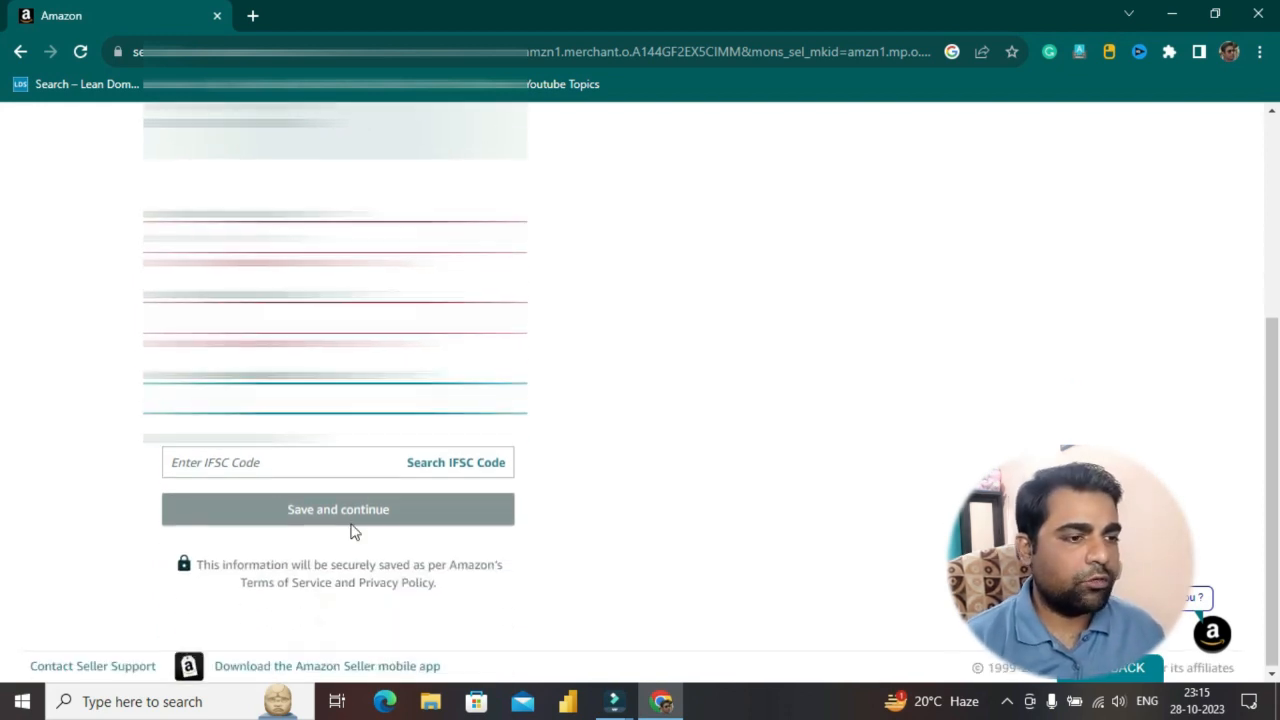
{"action": "left_click", "coordinate": [253, 463]}
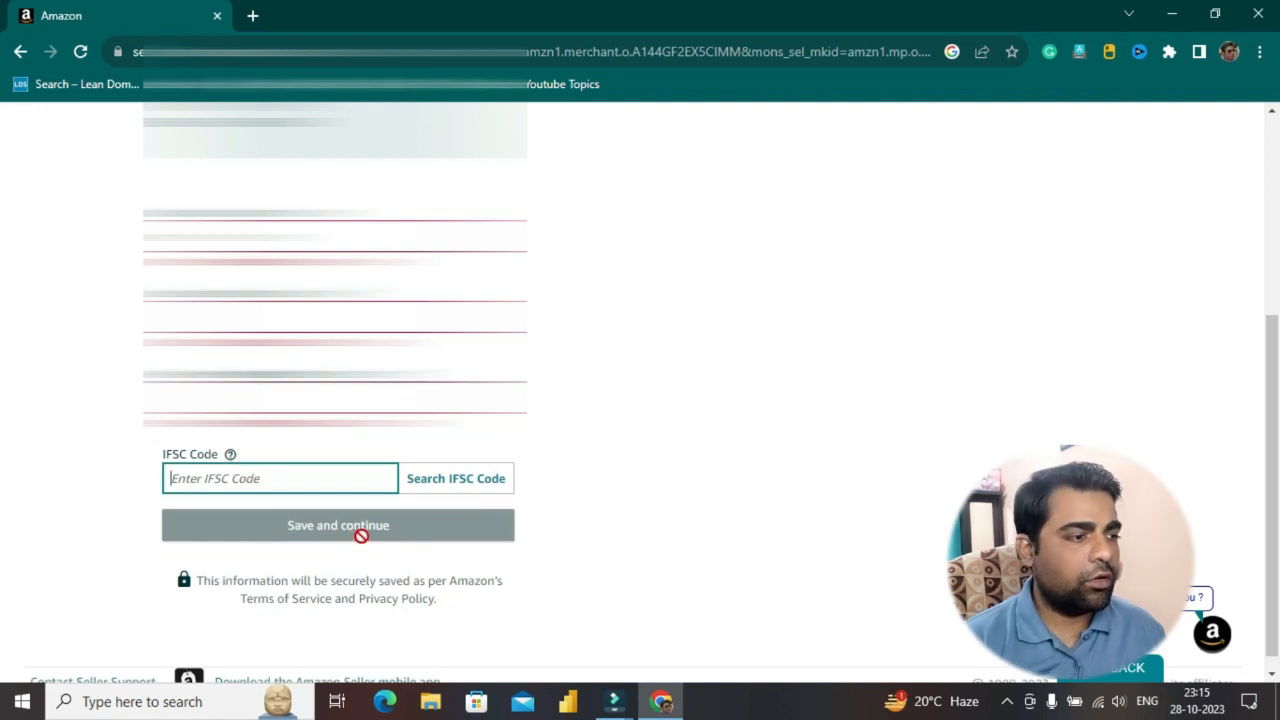
{"action": "scroll", "coordinate": [360, 531], "scroll_direction": "down", "scroll_amount": 1}
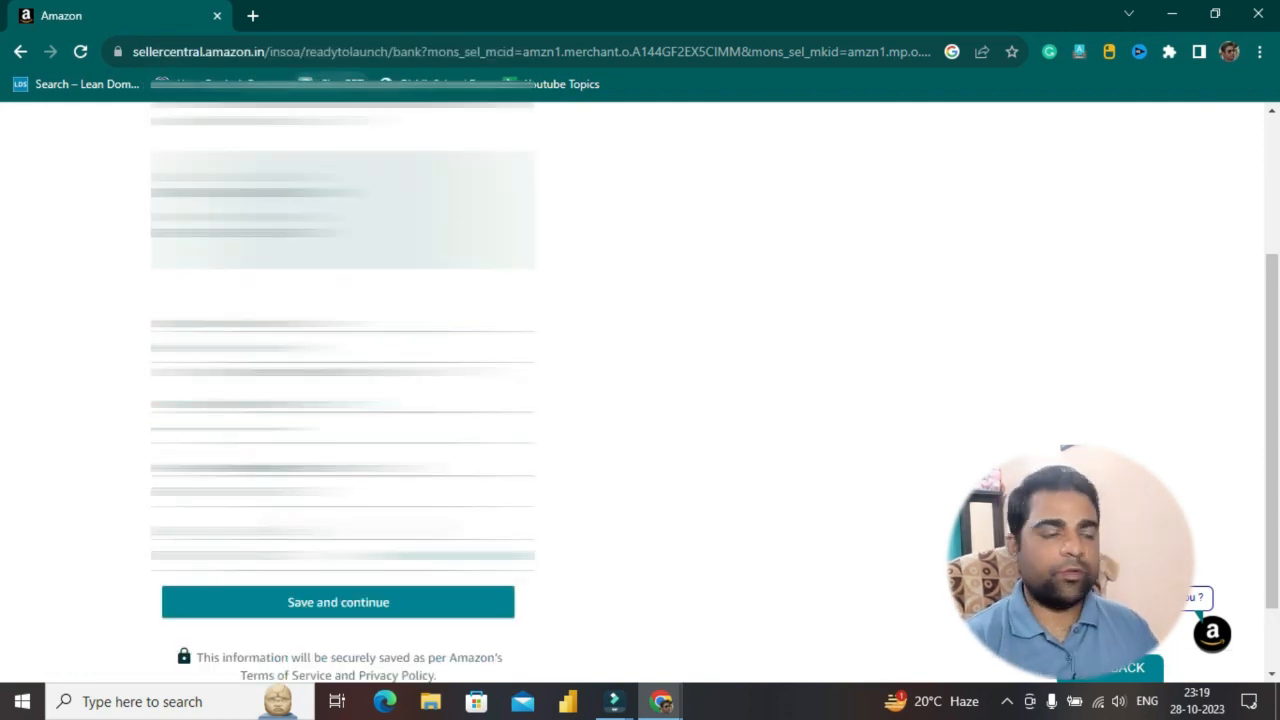
{"action": "left_click", "coordinate": [353, 614]}
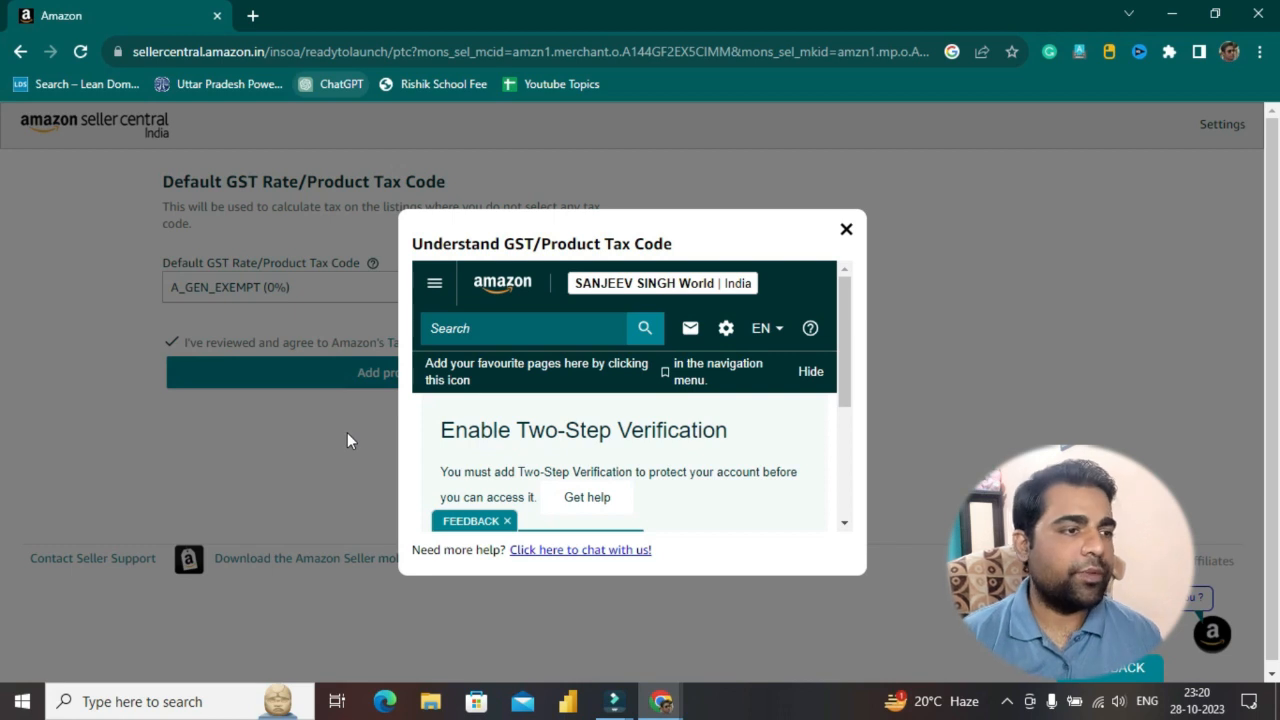
- Set the default GST rate/product tax code to A_GEN_STANDARD (18%) and continue to adding products
{"action": "left_click", "coordinate": [347, 287]}
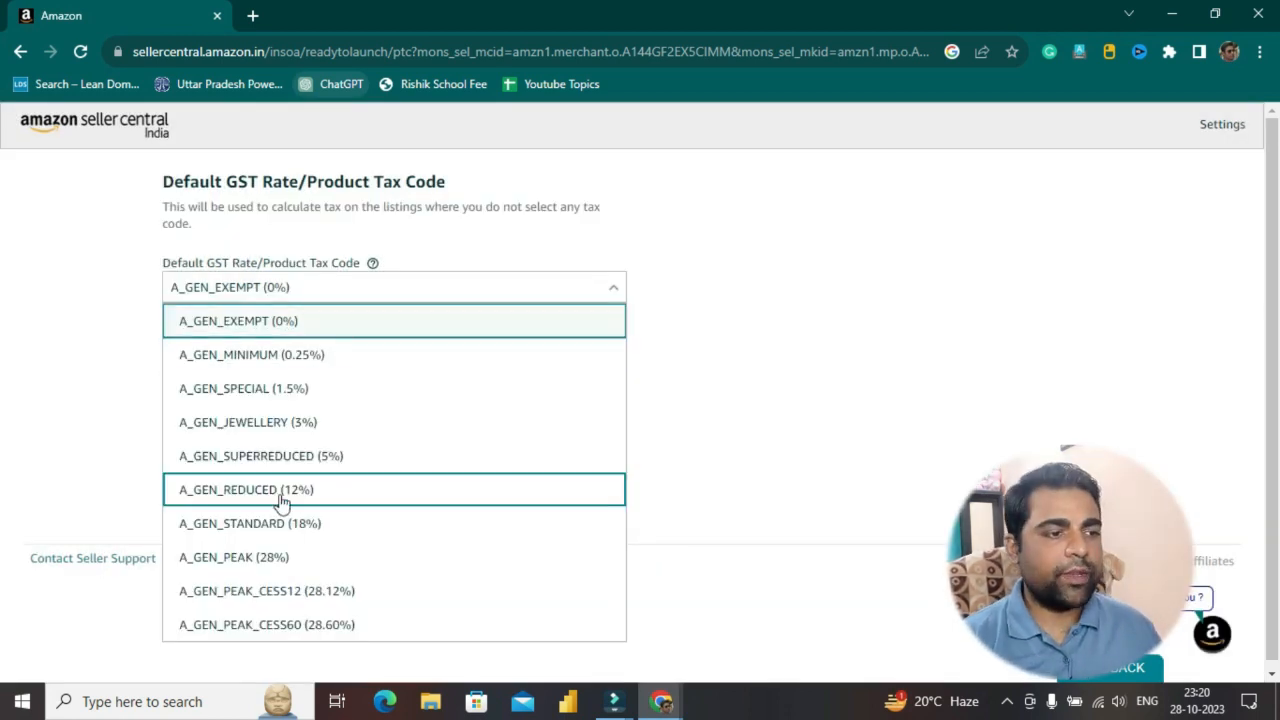
{"action": "left_click", "coordinate": [274, 530]}
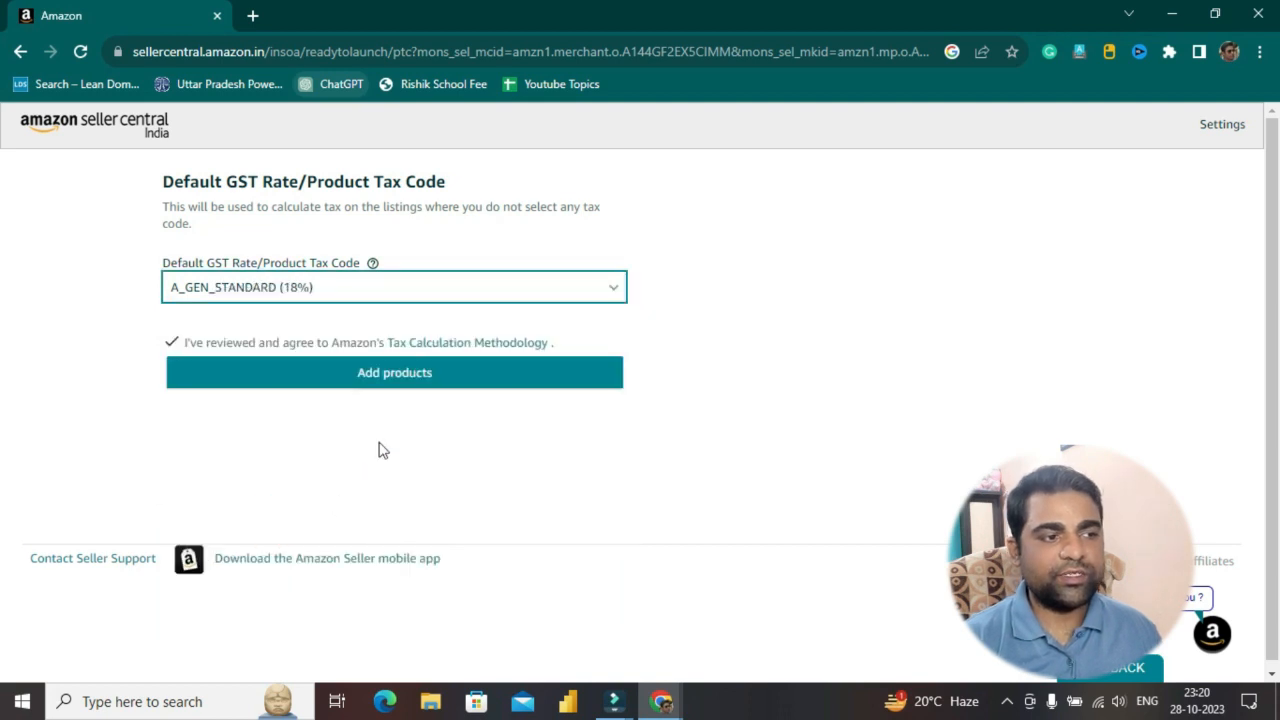
{"action": "left_click", "coordinate": [369, 373]}
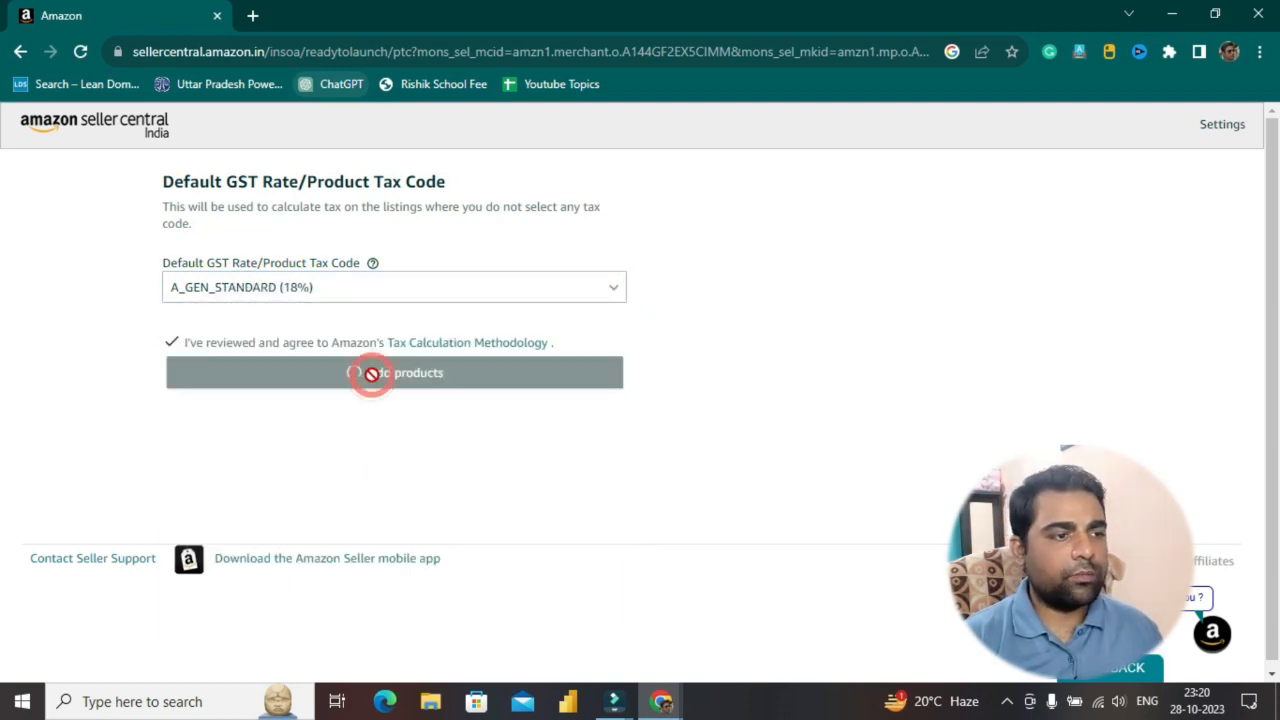
- Continue to adding products, start enabling Two-Step Verification and sign in again with the account password
{"action": "left_click", "coordinate": [619, 578]}
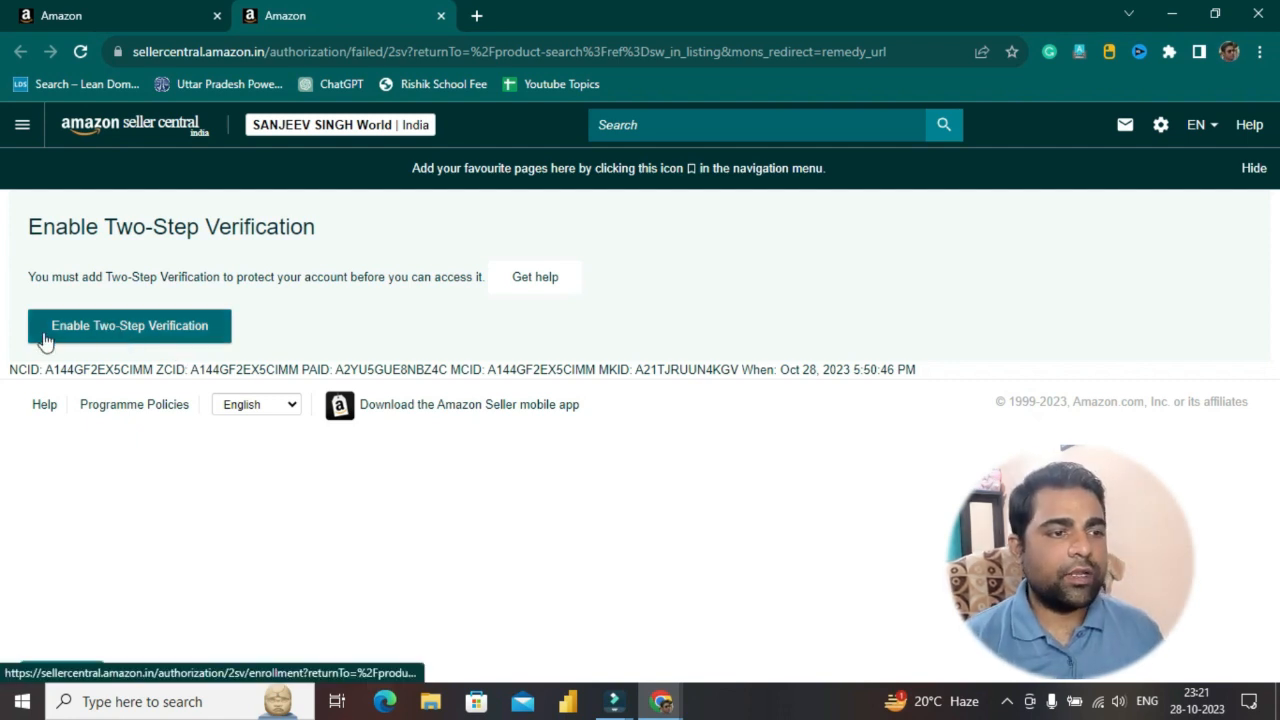
{"action": "left_click", "coordinate": [102, 330]}
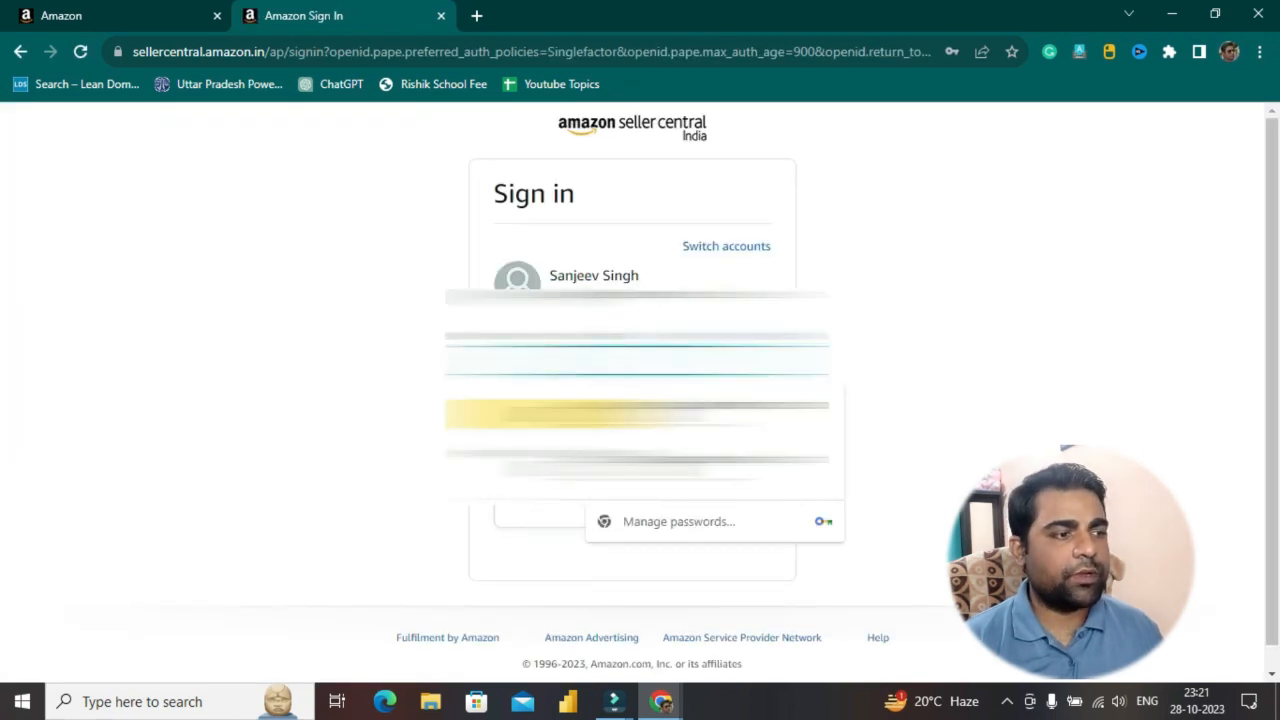
{"action": "key", "text": "Return"}
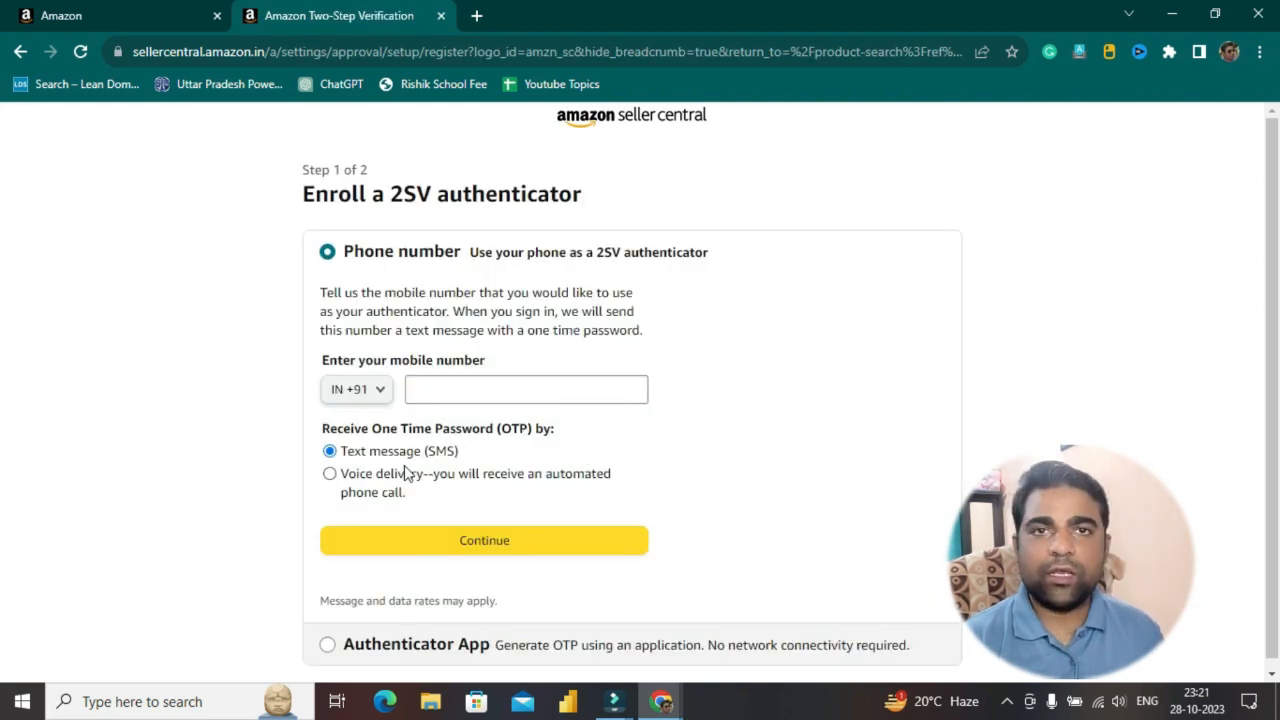
- Enroll the mobile number as the 2SV authenticator using the one-time password received by text message, and turn on Two-Step Verification
{"action": "double_click", "coordinate": [378, 451]}
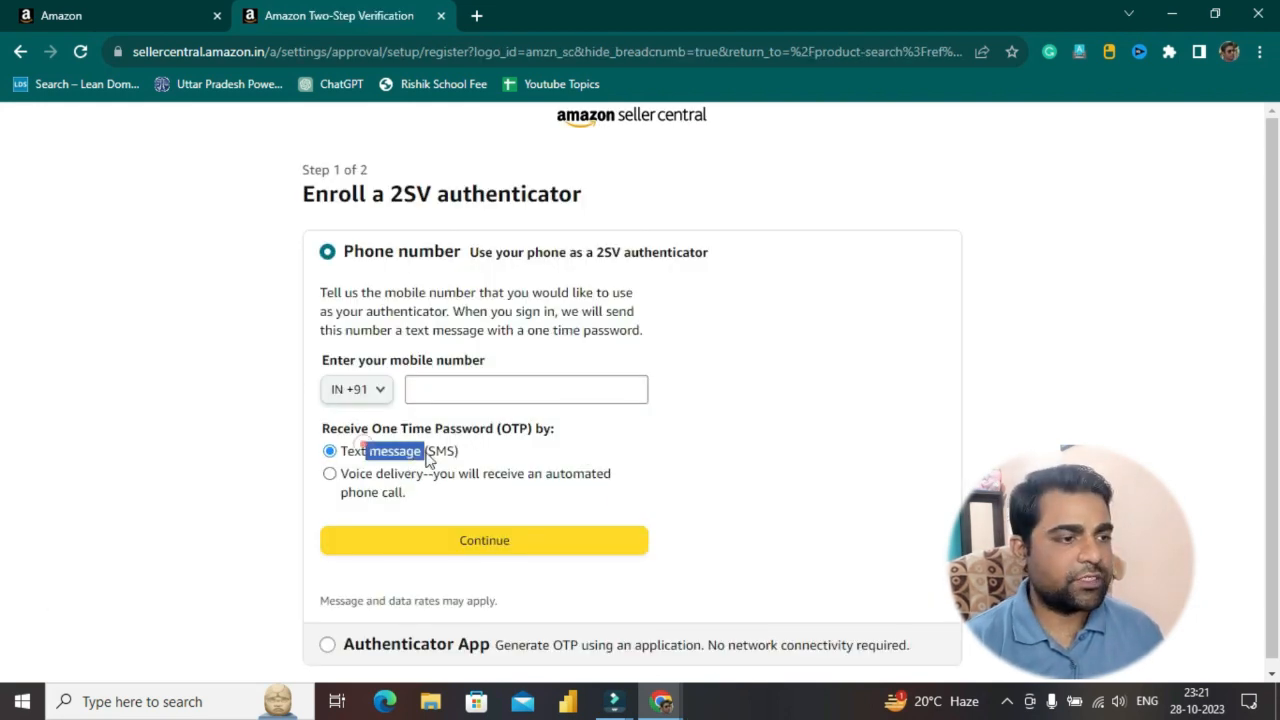
{"action": "left_click", "coordinate": [352, 480]}
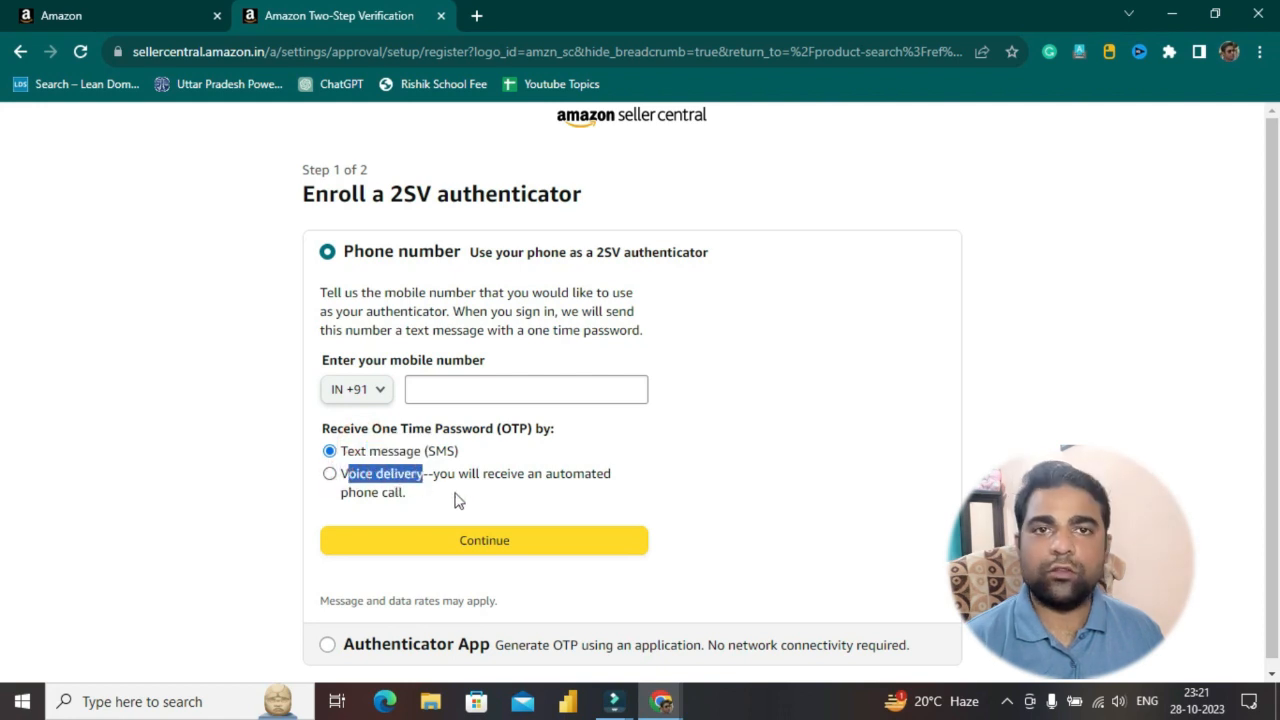
{"action": "left_click", "coordinate": [460, 392]}
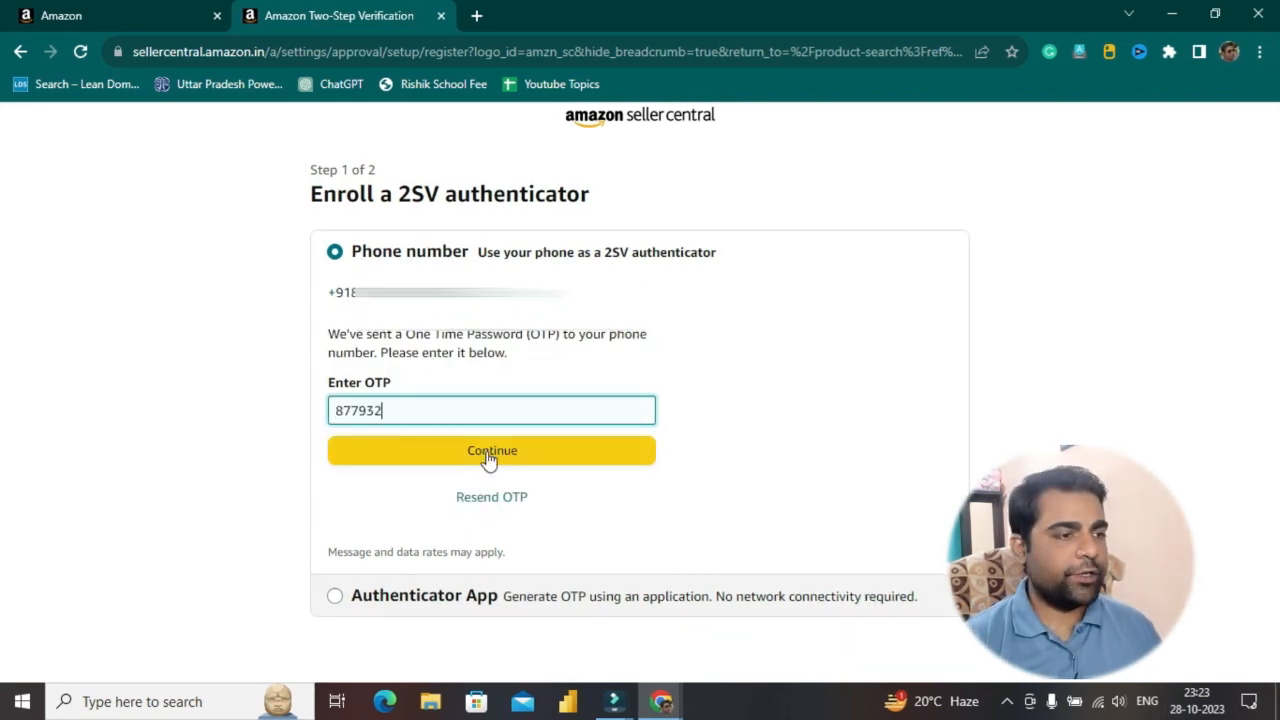
{"action": "left_click", "coordinate": [488, 452]}
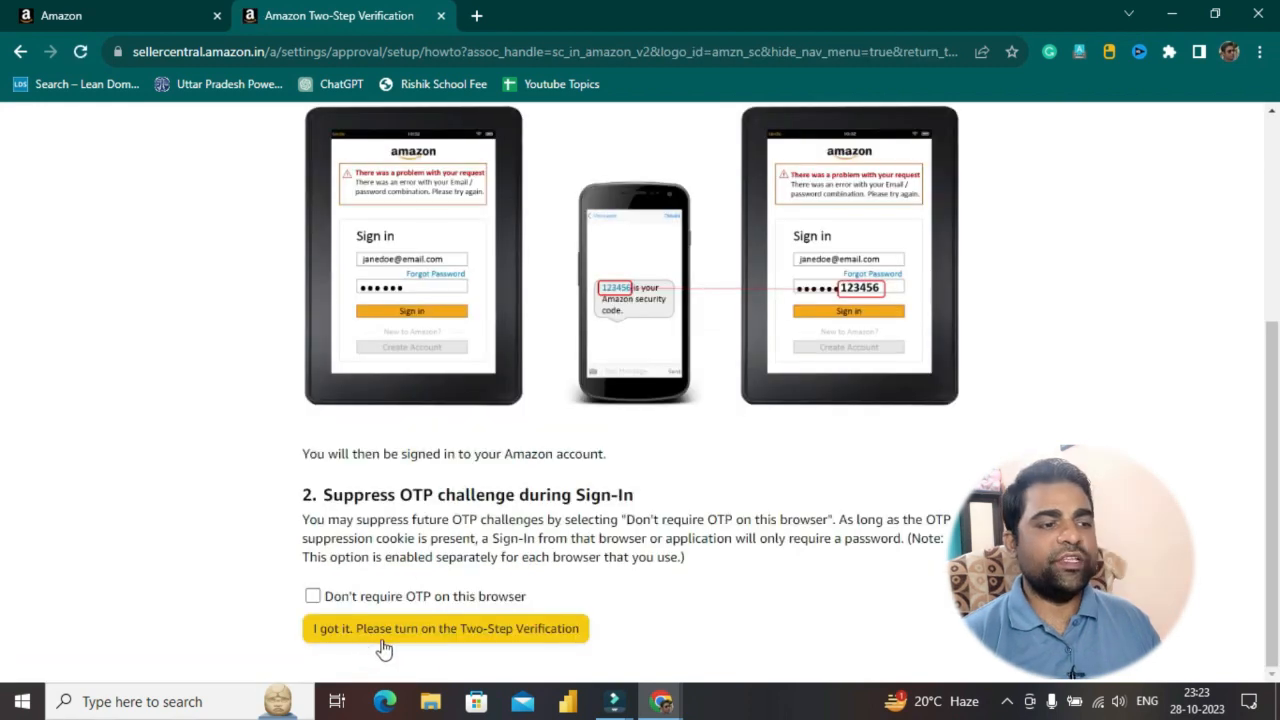
{"action": "left_click", "coordinate": [443, 636]}
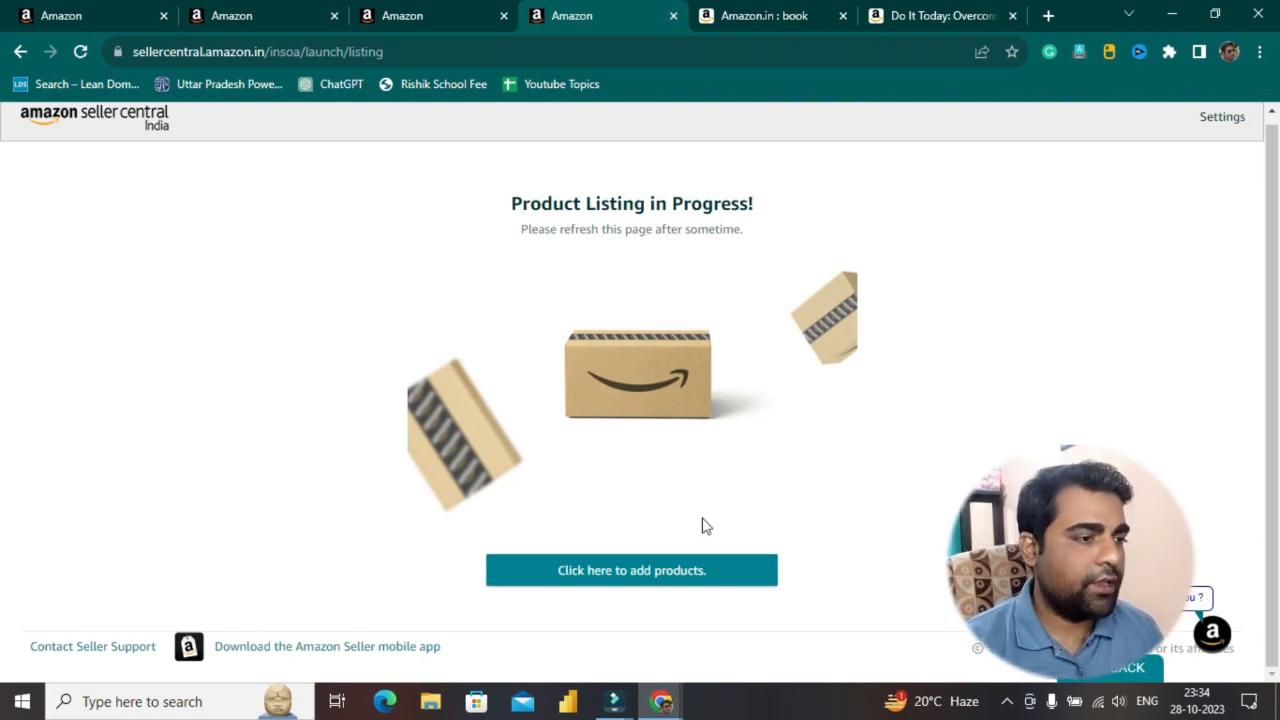
- Continue from the product listing page to the catalog search and start adding a product not sold on Amazon
{"action": "left_click", "coordinate": [644, 569]}
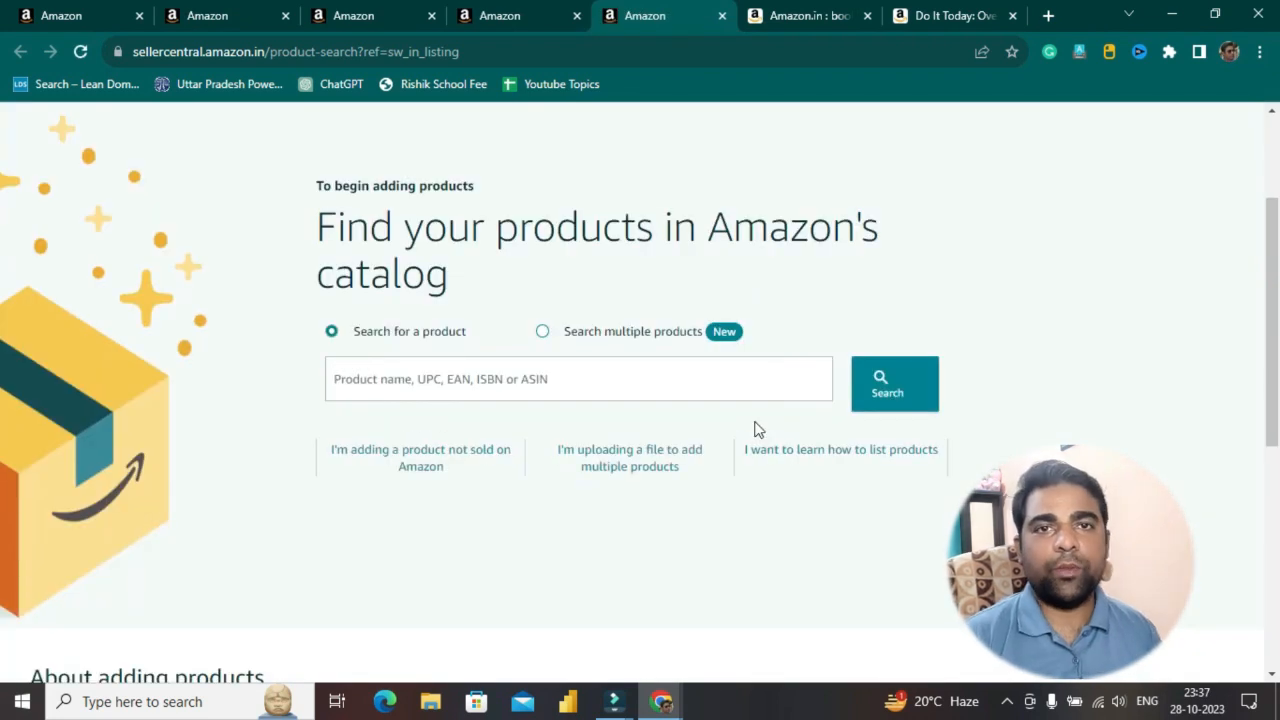
{"action": "left_click", "coordinate": [483, 386]}
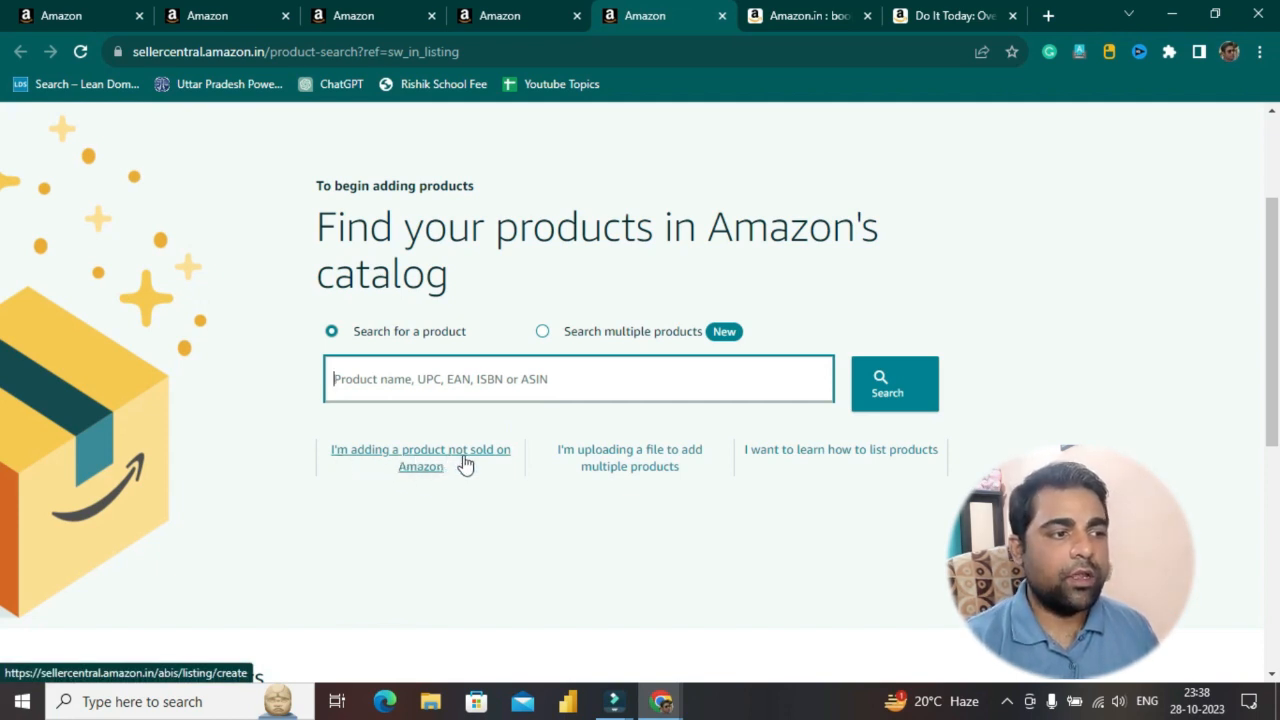
{"action": "left_click", "coordinate": [405, 452]}
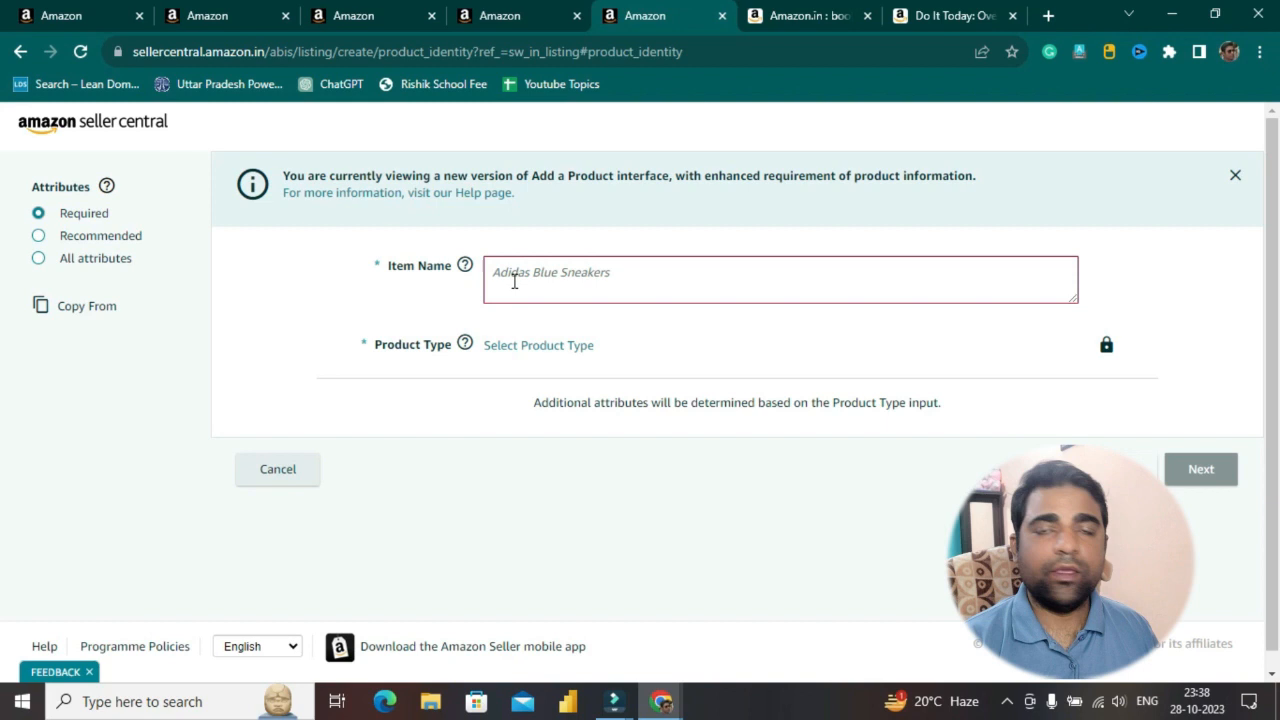
- Enter T-shirt as the new product's item name
{"action": "left_click", "coordinate": [525, 278]}
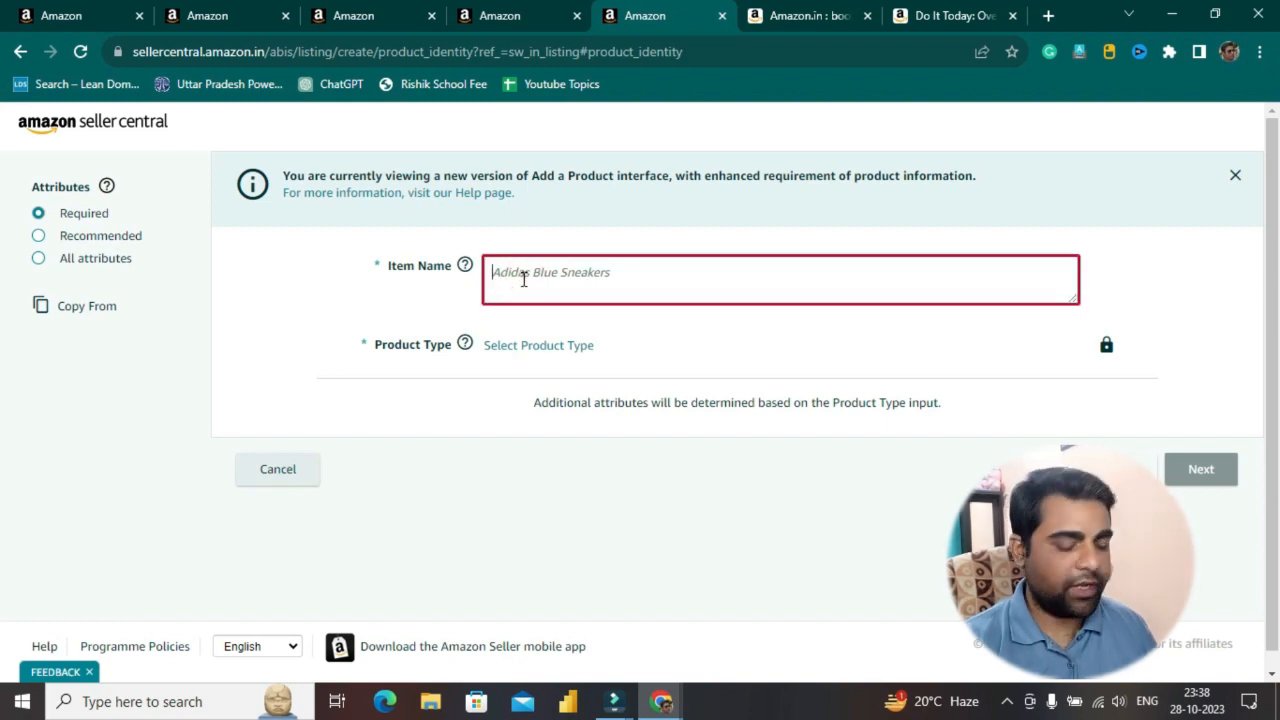
{"action": "type", "text": "T"}
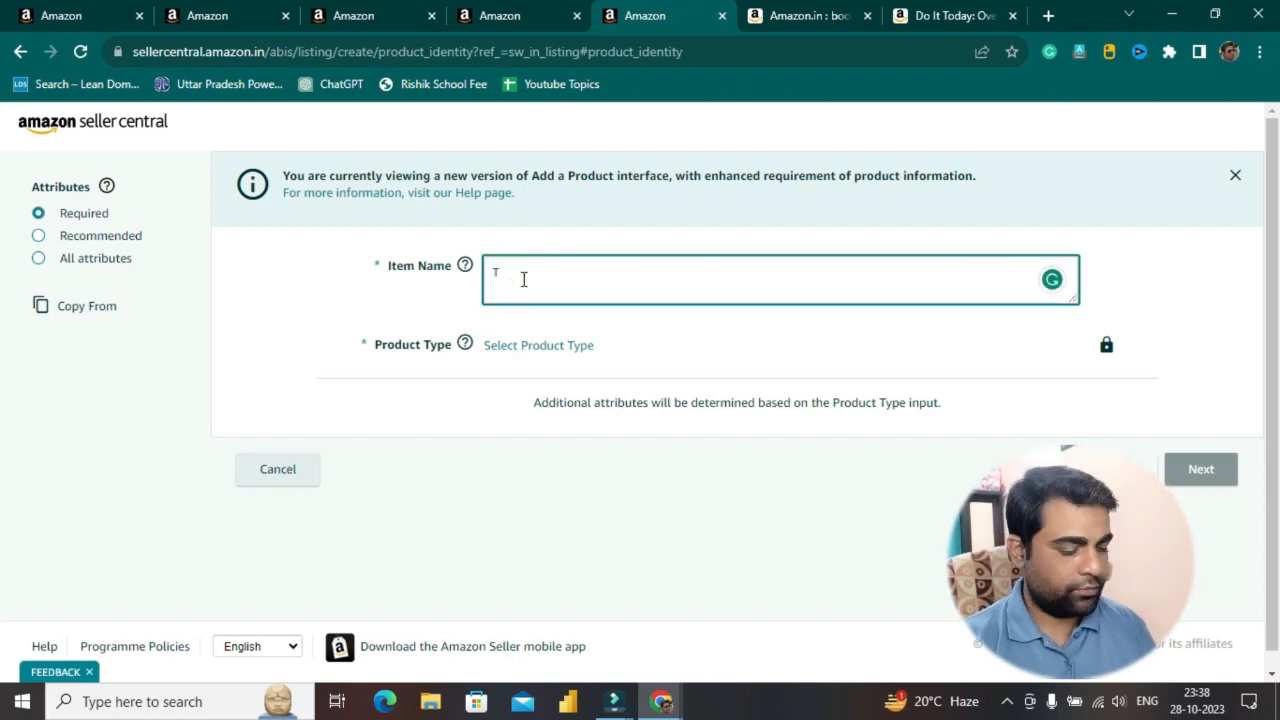
{"action": "type", "text": "-shirt"}
{"action": "left_click", "coordinate": [610, 346]}
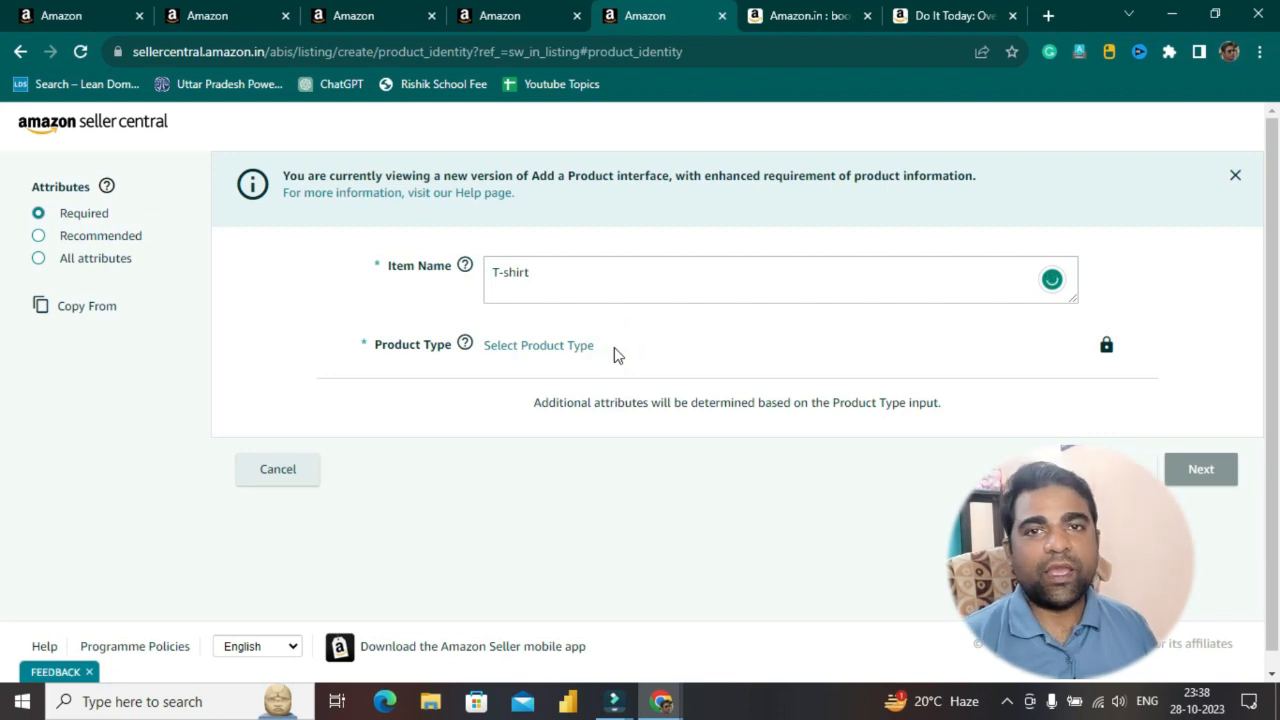
- Start selecting the product type and browse into the Clothing & Accessories category
{"action": "left_click", "coordinate": [520, 358]}
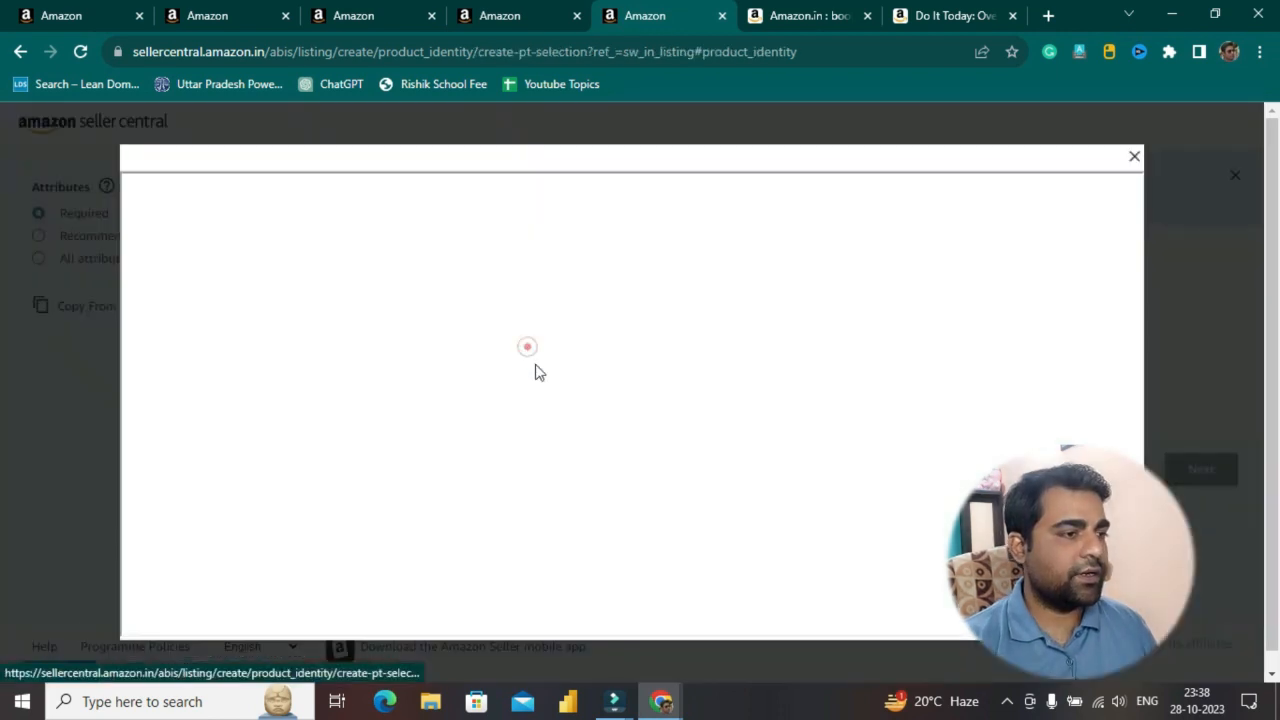
{"action": "scroll", "coordinate": [420, 503], "scroll_direction": "down", "scroll_amount": 3}
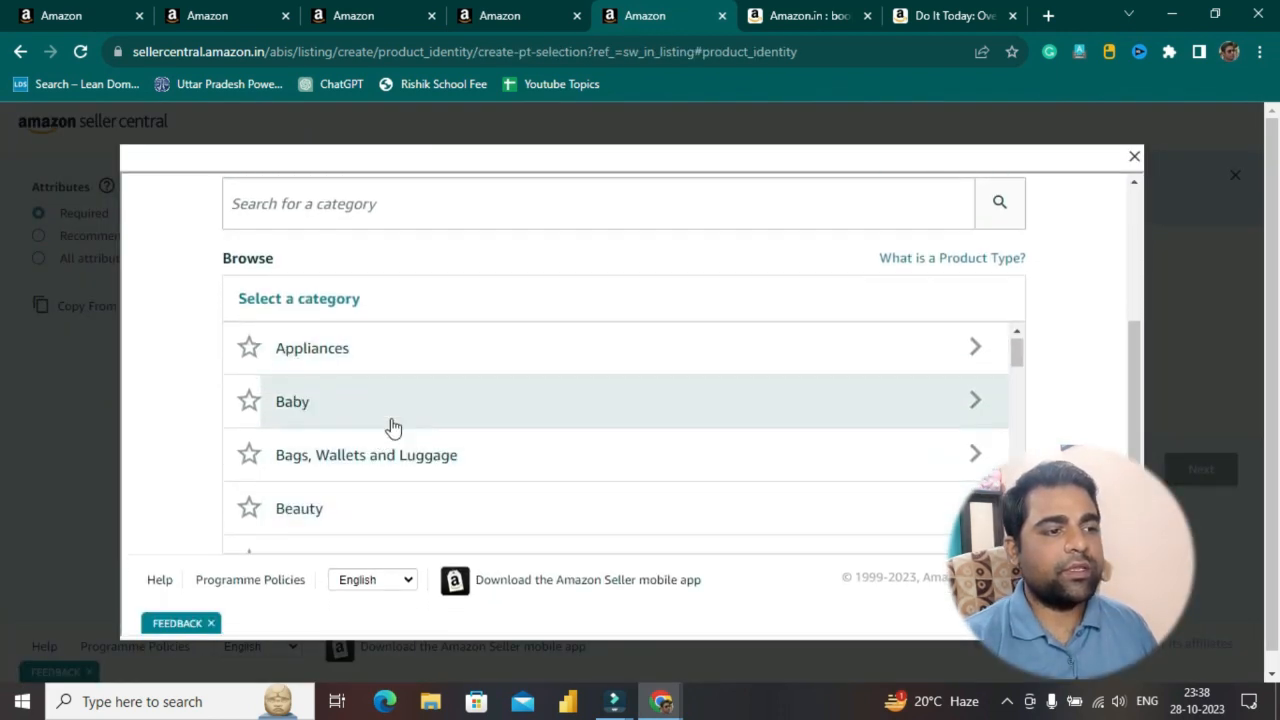
{"action": "scroll", "coordinate": [390, 428], "scroll_direction": "down", "scroll_amount": 3}
{"action": "scroll", "coordinate": [388, 425], "scroll_direction": "down", "scroll_amount": 3}
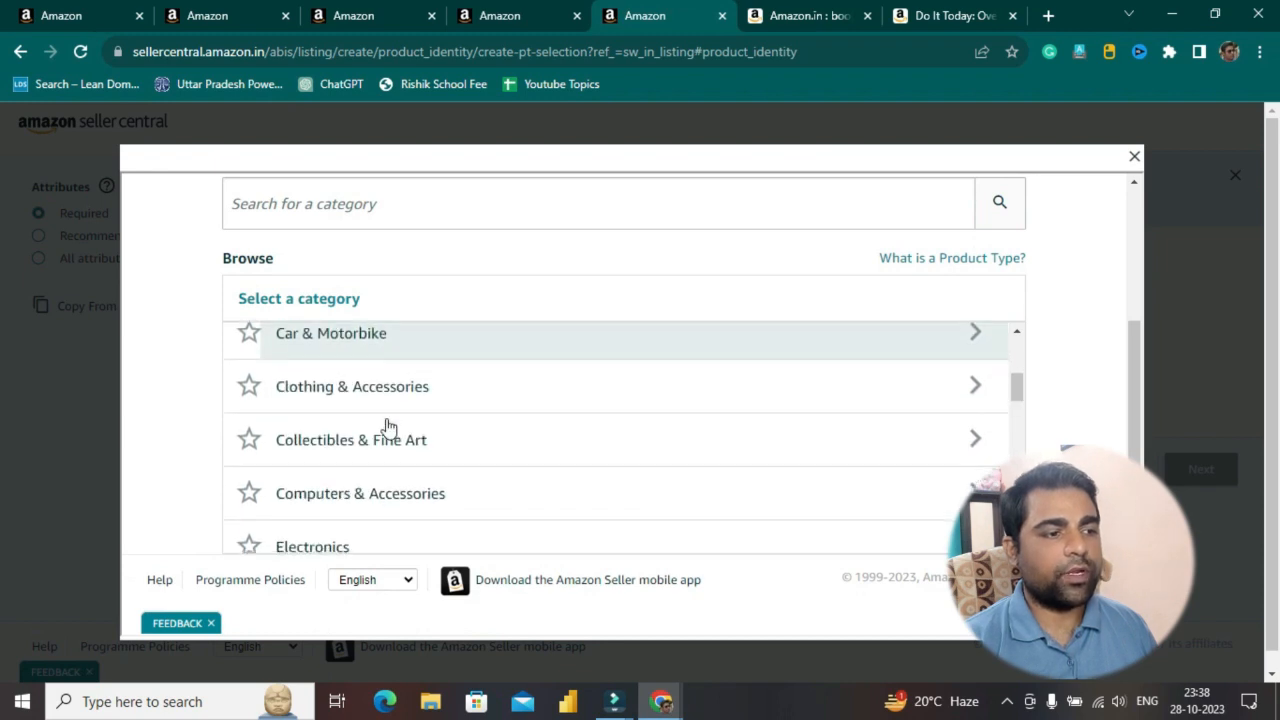
{"action": "scroll", "coordinate": [400, 410], "scroll_direction": "down", "scroll_amount": 2}
{"action": "scroll", "coordinate": [394, 417], "scroll_direction": "down", "scroll_amount": 1}
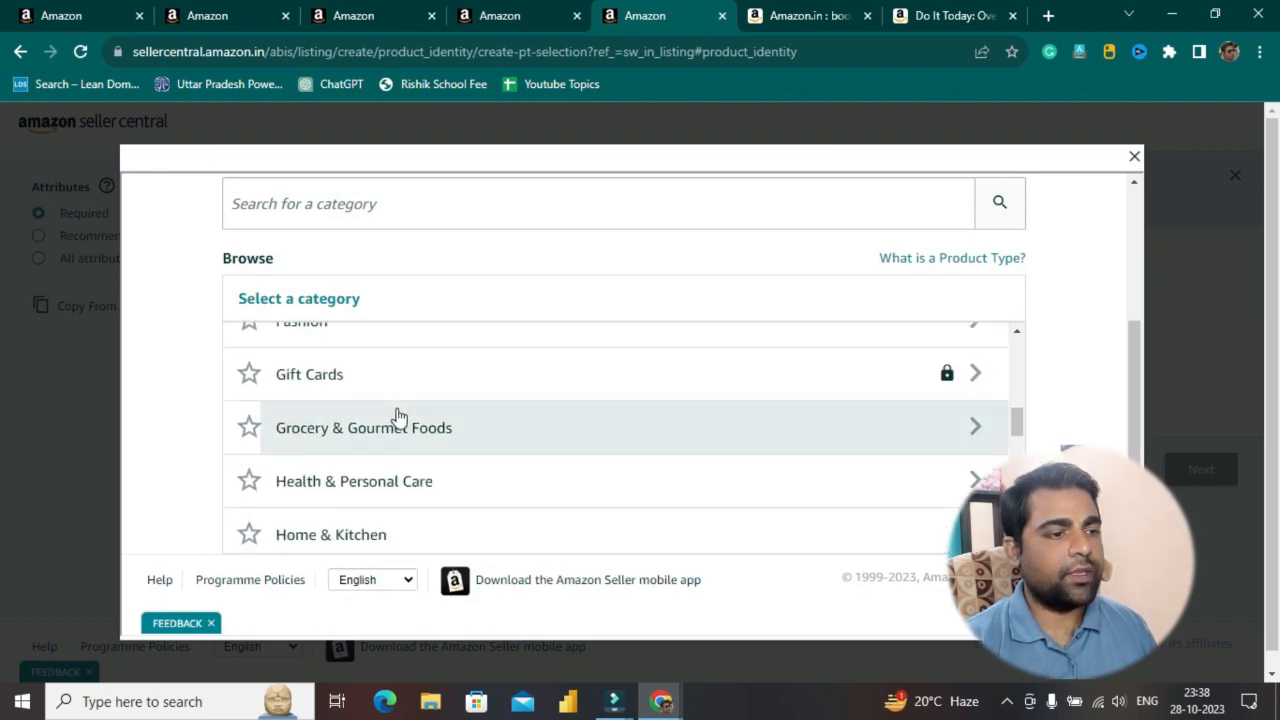
{"action": "scroll", "coordinate": [354, 403], "scroll_direction": "up", "scroll_amount": 3}
{"action": "left_click", "coordinate": [357, 403]}
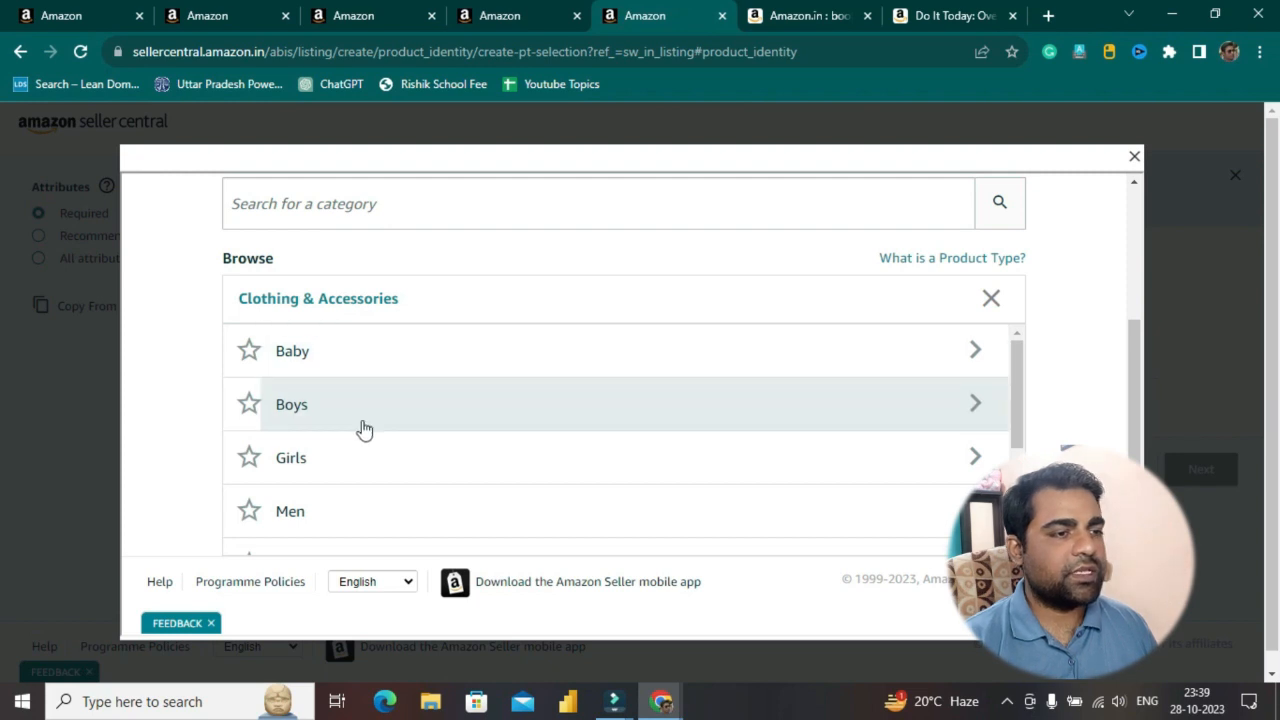
- Choose T-Shirts under Men > T-Shirts & Polos as the product type
{"action": "left_click", "coordinate": [300, 511]}
{"action": "scroll", "coordinate": [443, 462], "scroll_direction": "down", "scroll_amount": 3}
{"action": "scroll", "coordinate": [443, 462], "scroll_direction": "down", "scroll_amount": 5}
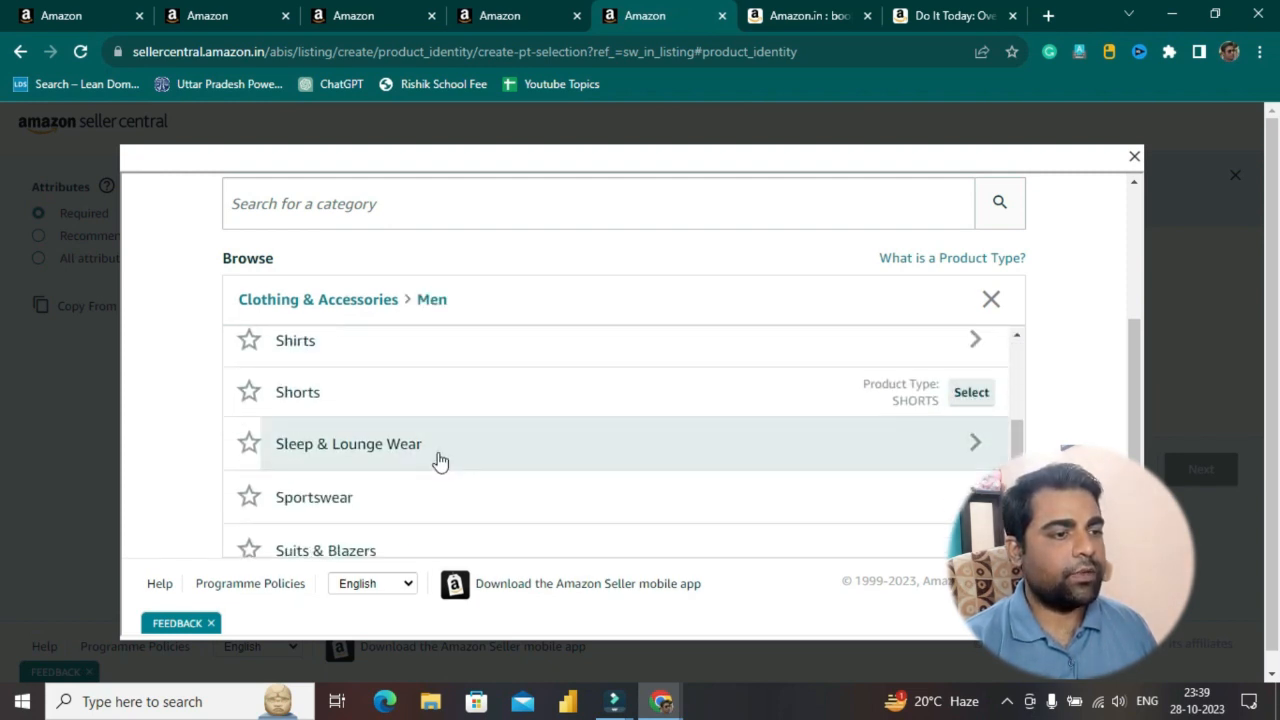
{"action": "left_click", "coordinate": [351, 528]}
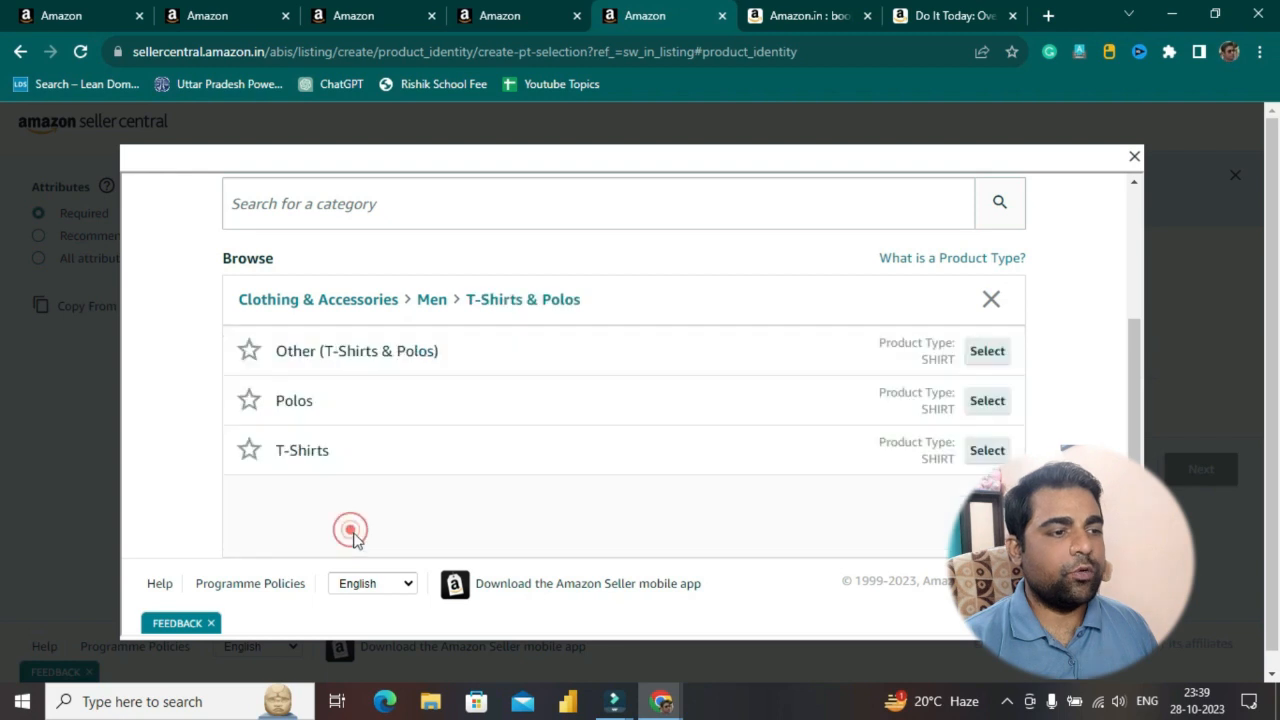
{"action": "left_click", "coordinate": [987, 455]}
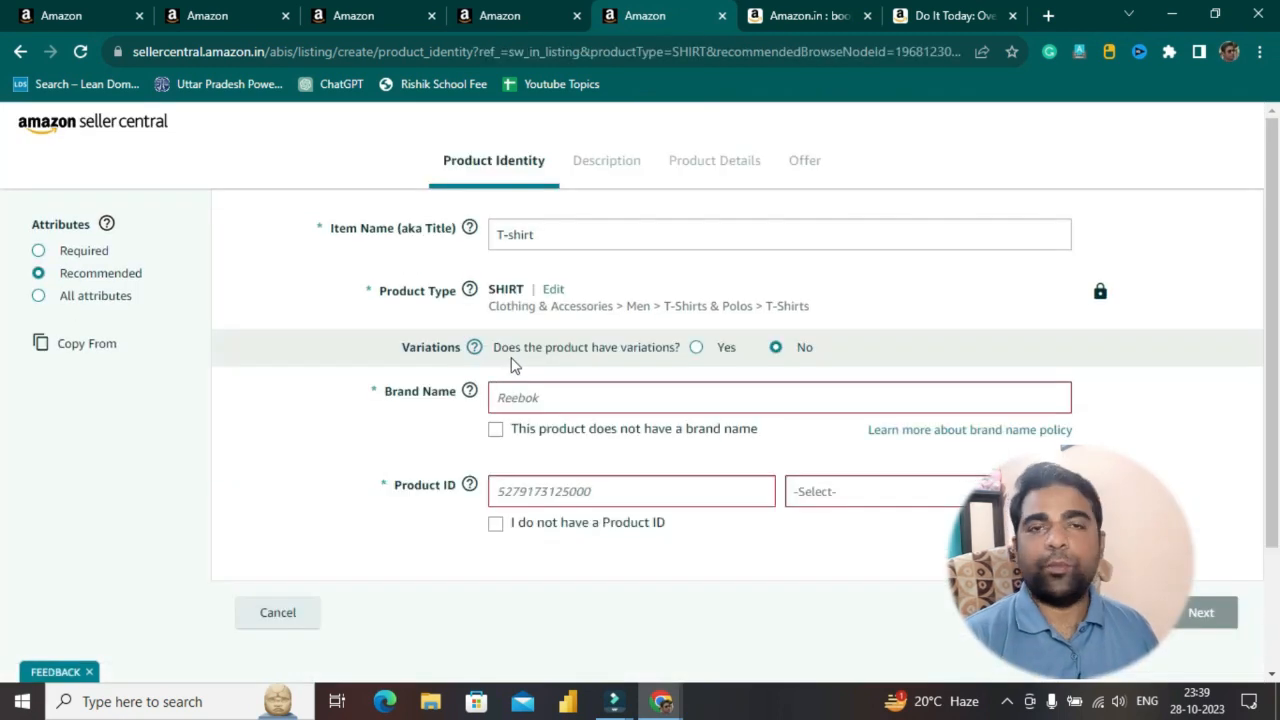
- Declare that the T-shirt has no brand name and no Product ID
{"action": "left_click", "coordinate": [531, 399]}
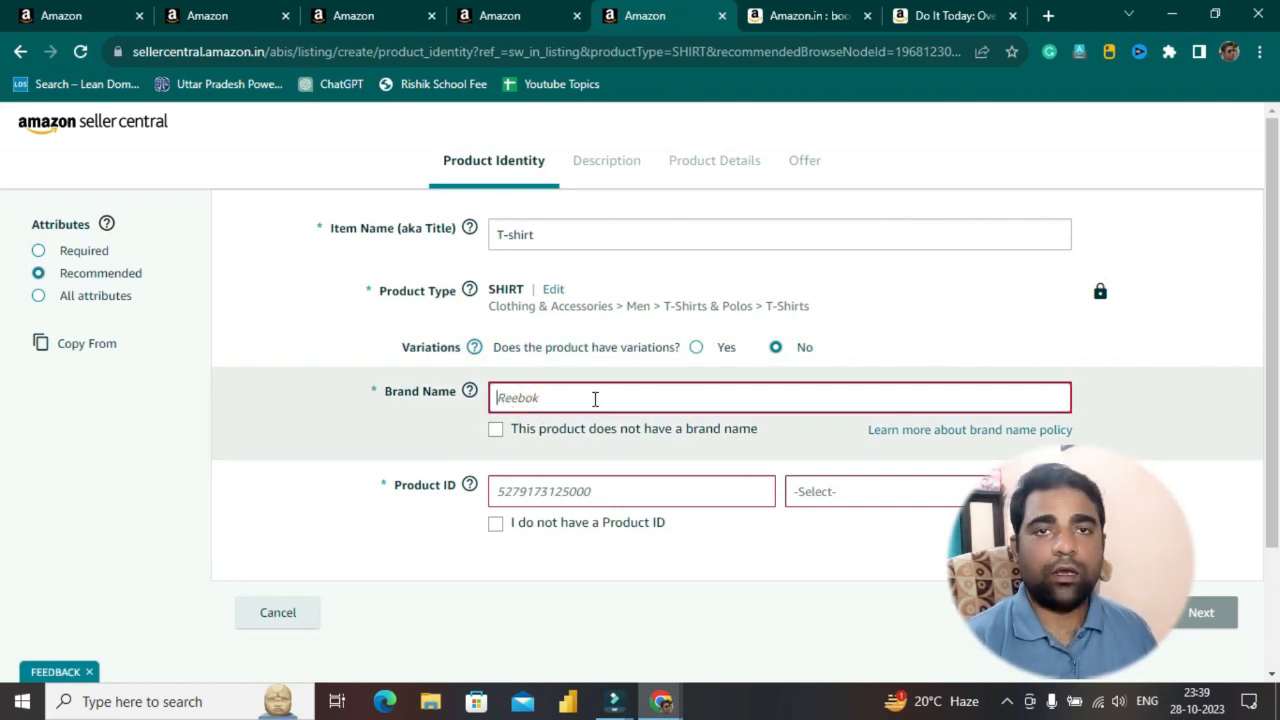
{"action": "left_click", "coordinate": [496, 432]}
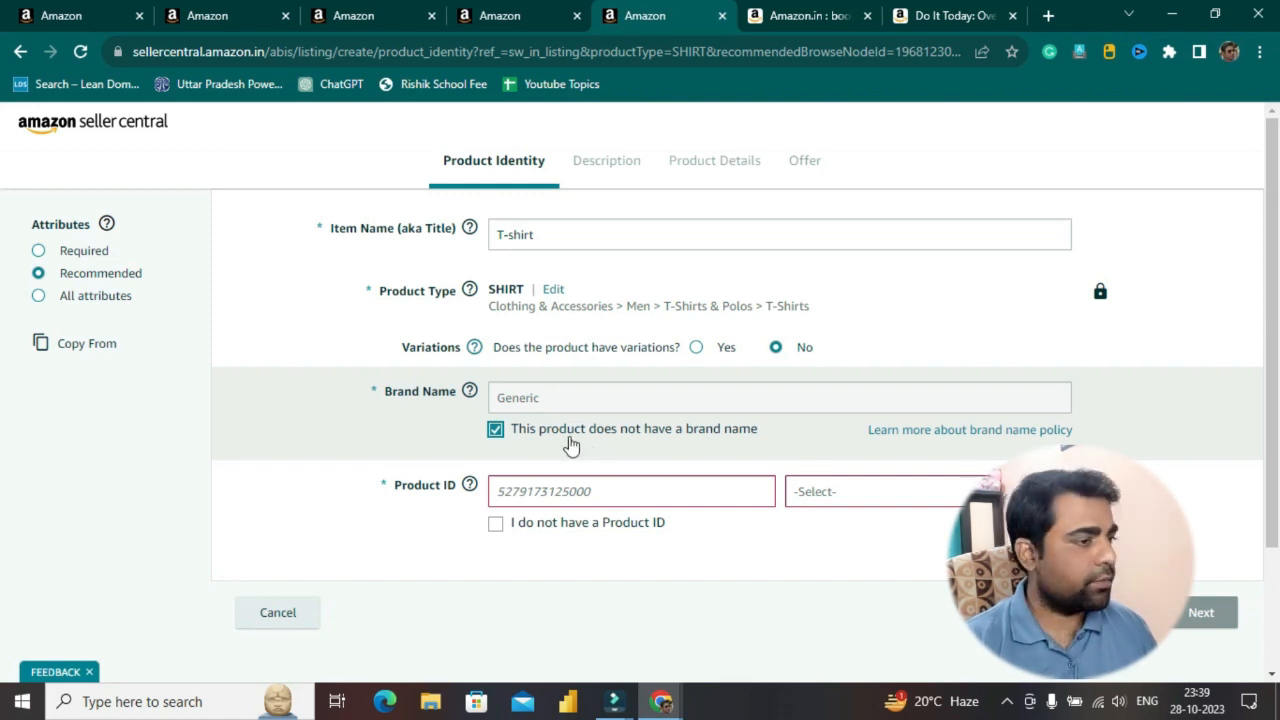
{"action": "scroll", "coordinate": [658, 442], "scroll_direction": "down", "scroll_amount": 2}
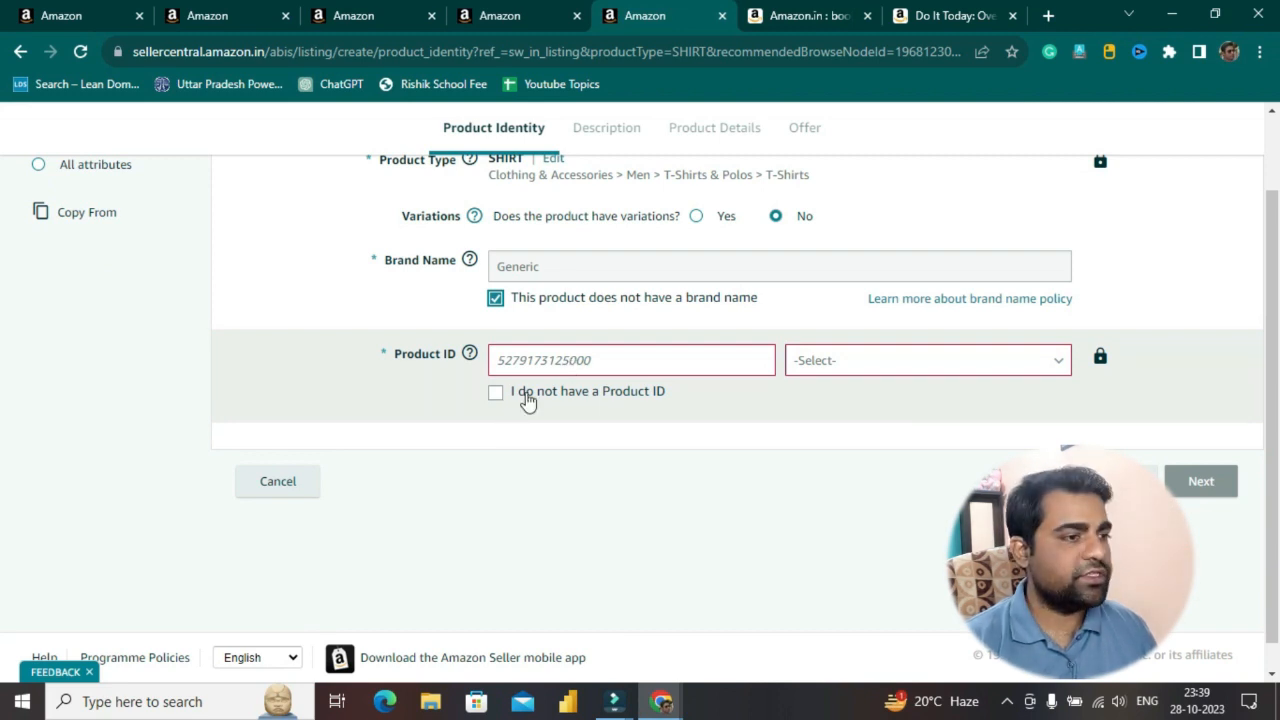
{"action": "left_click", "coordinate": [497, 394]}
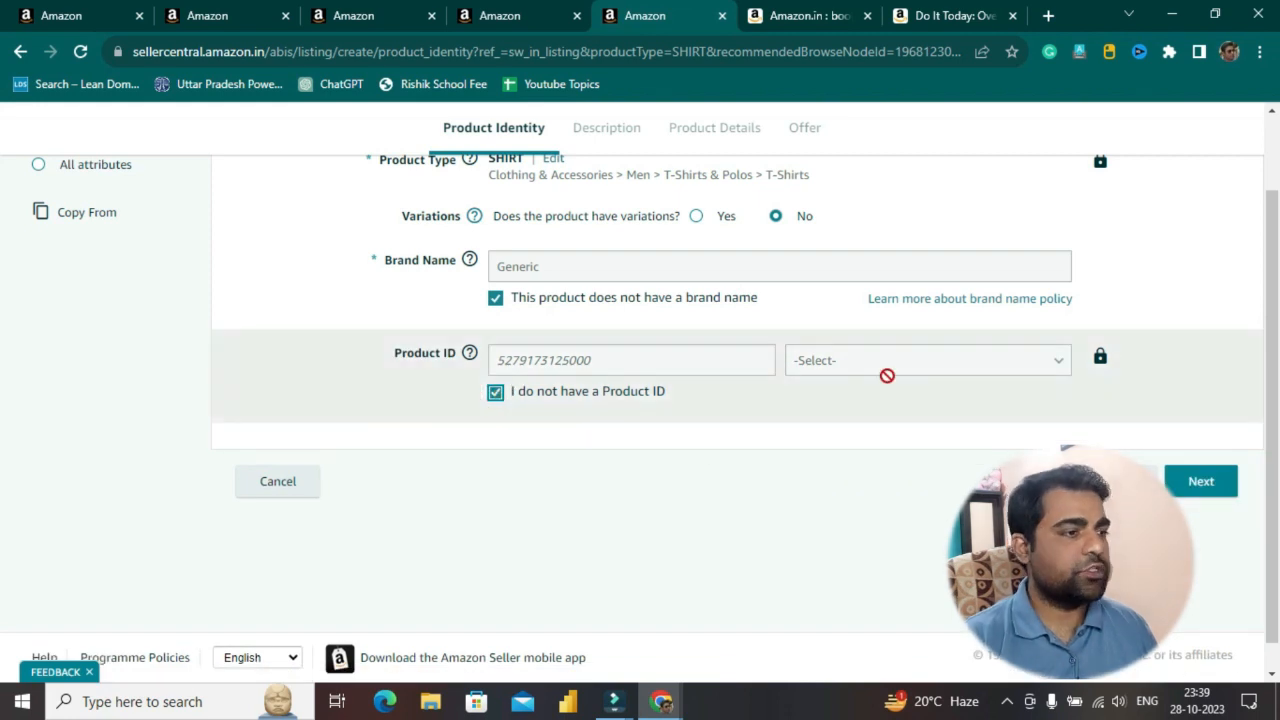
- Submit the product identity details and open the GTIN exemption application
{"action": "left_click", "coordinate": [1218, 492]}
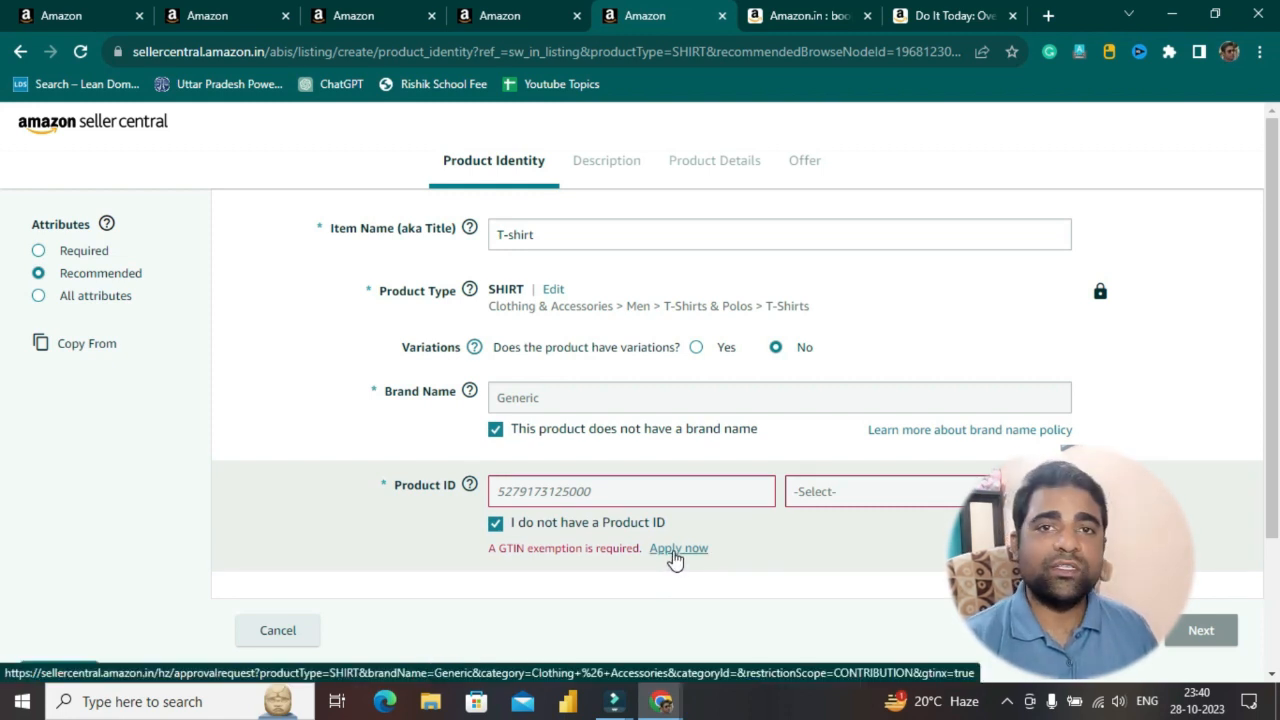
{"action": "left_click", "coordinate": [675, 557]}
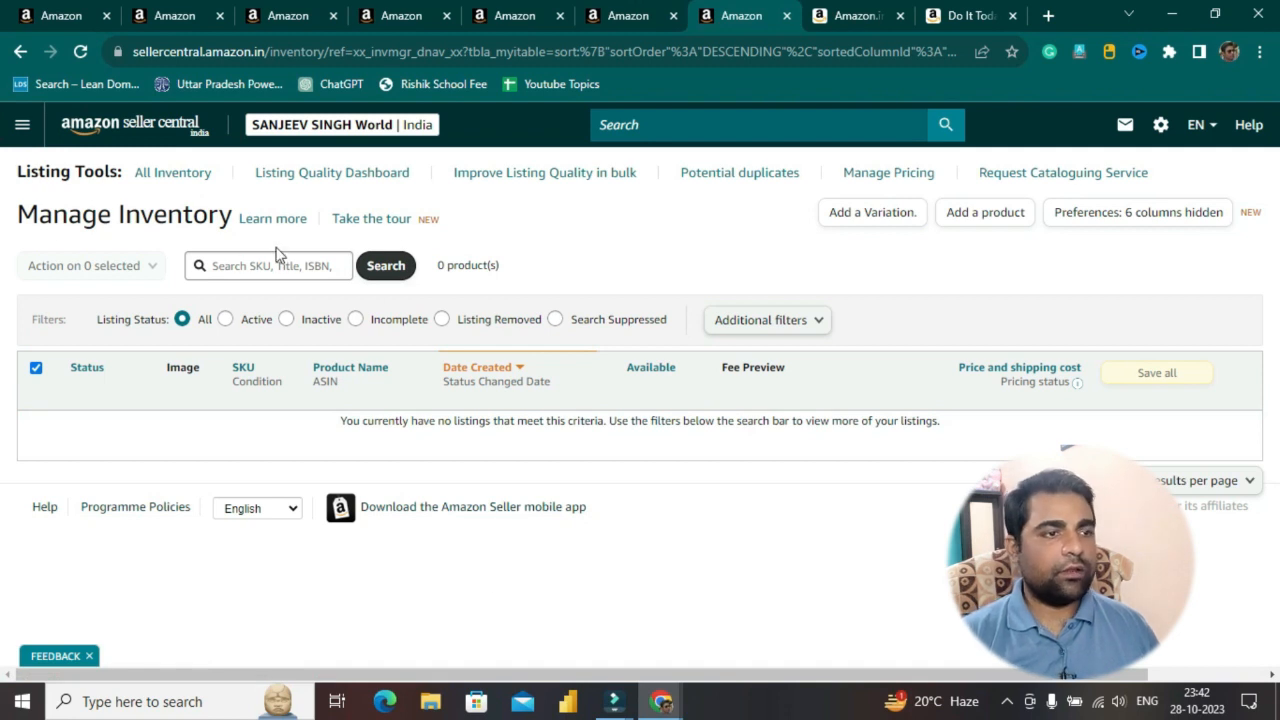
- Review the Catalogue, Inventory, Pricing, Orders and Advertising options in Seller Central's main navigation and close it
{"action": "left_click", "coordinate": [22, 124]}
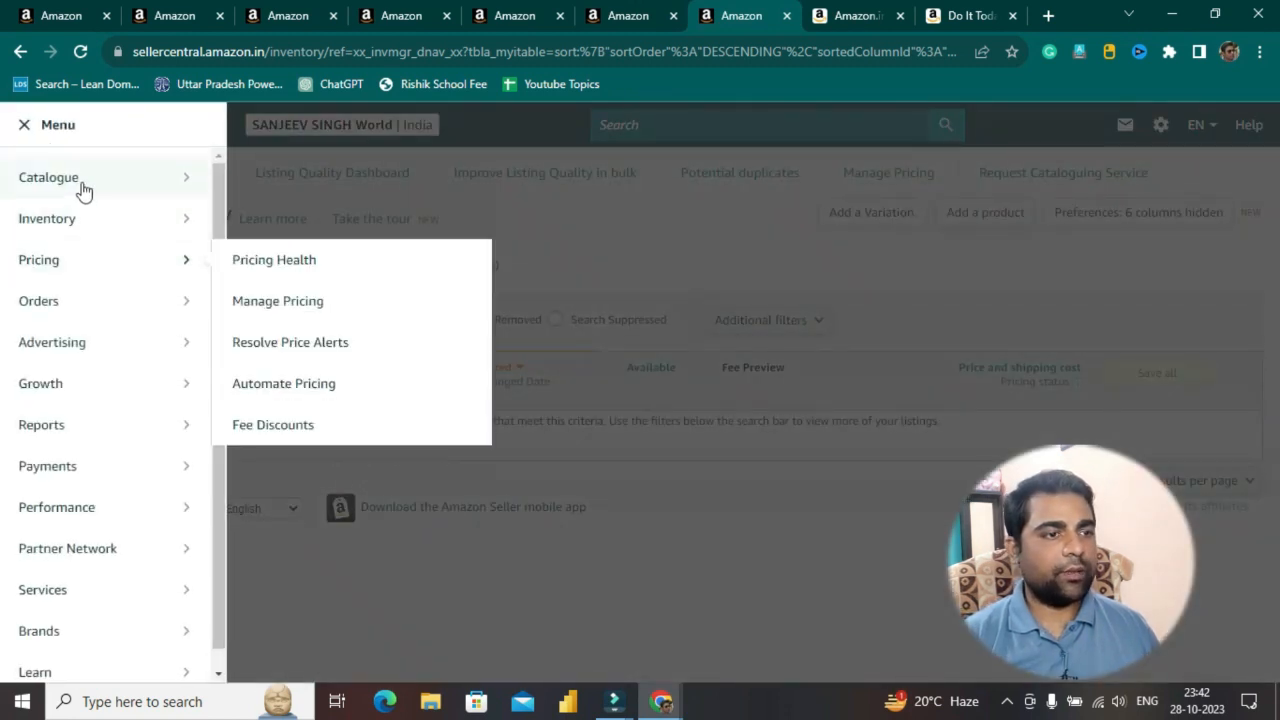
{"action": "mouse_move", "coordinate": [115, 195]}
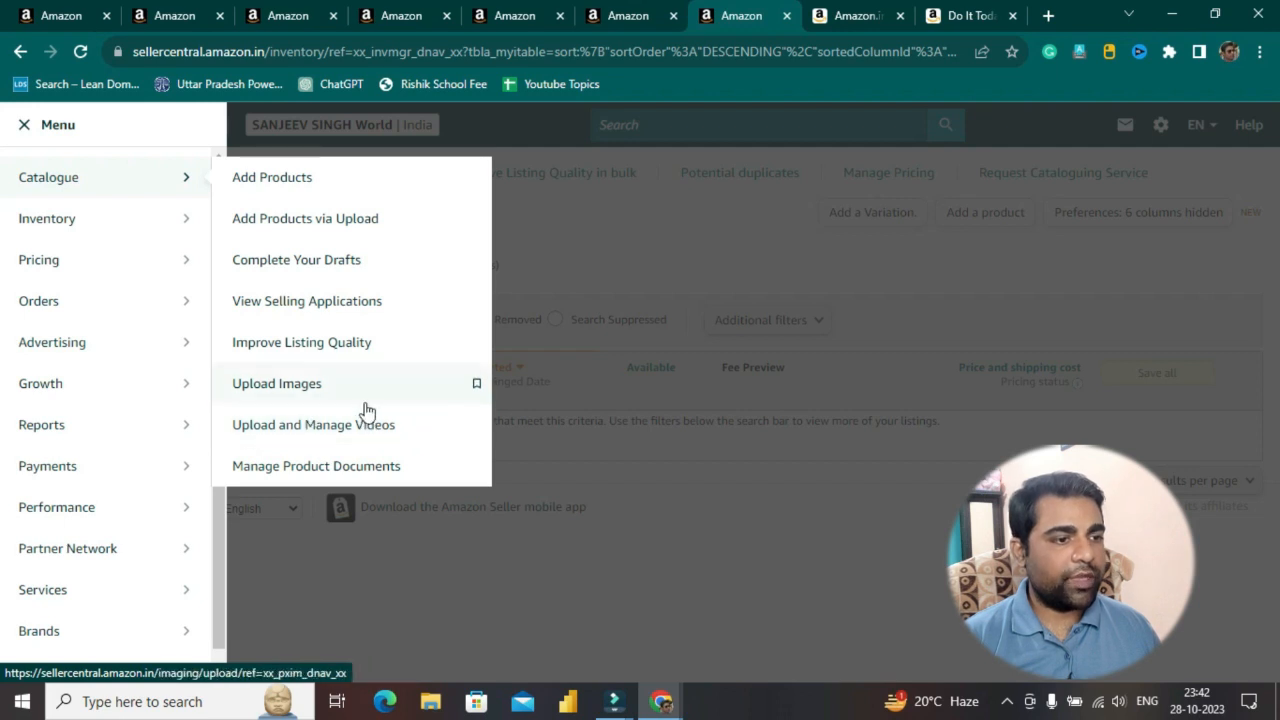
{"action": "mouse_move", "coordinate": [30, 222]}
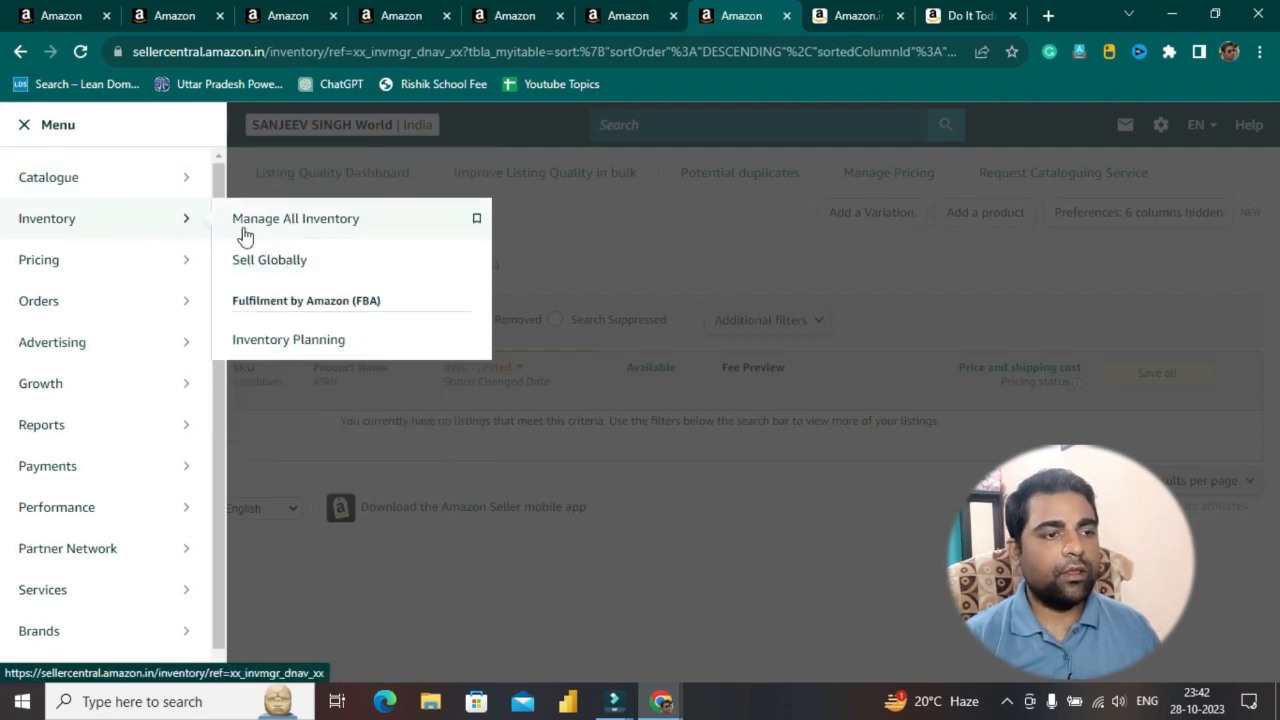
{"action": "mouse_move", "coordinate": [104, 278]}
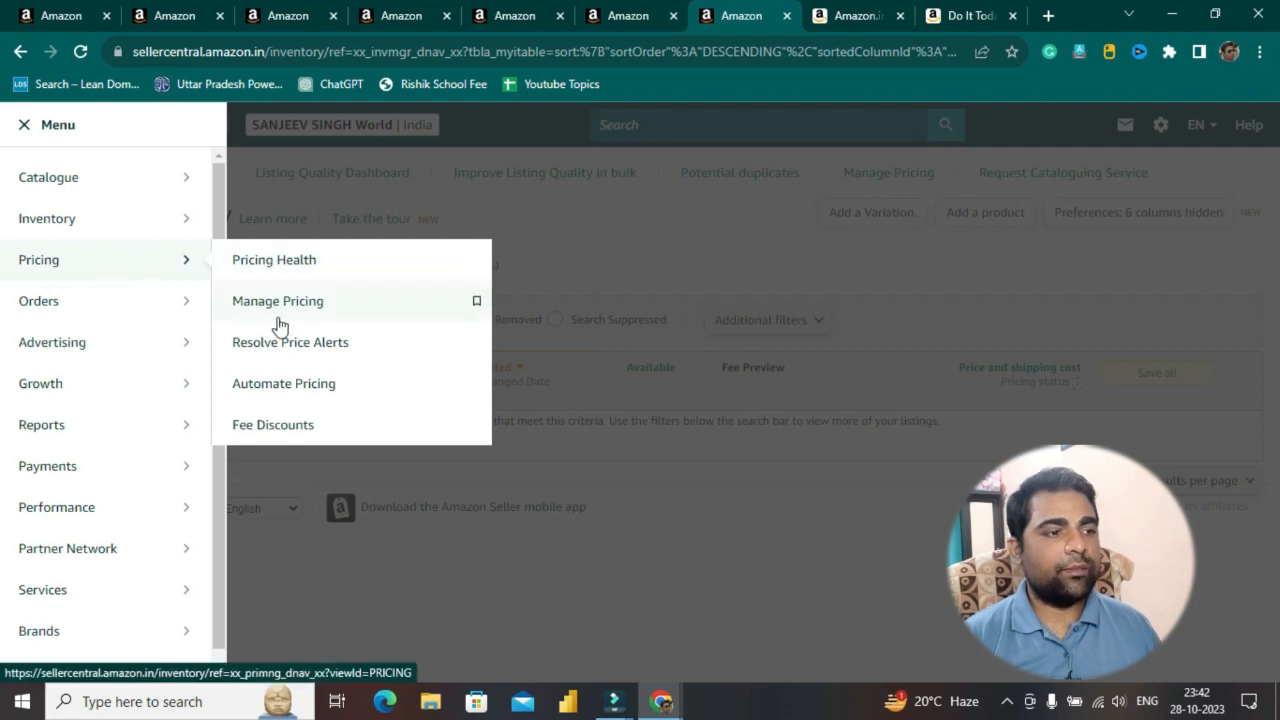
{"action": "mouse_move", "coordinate": [72, 308]}
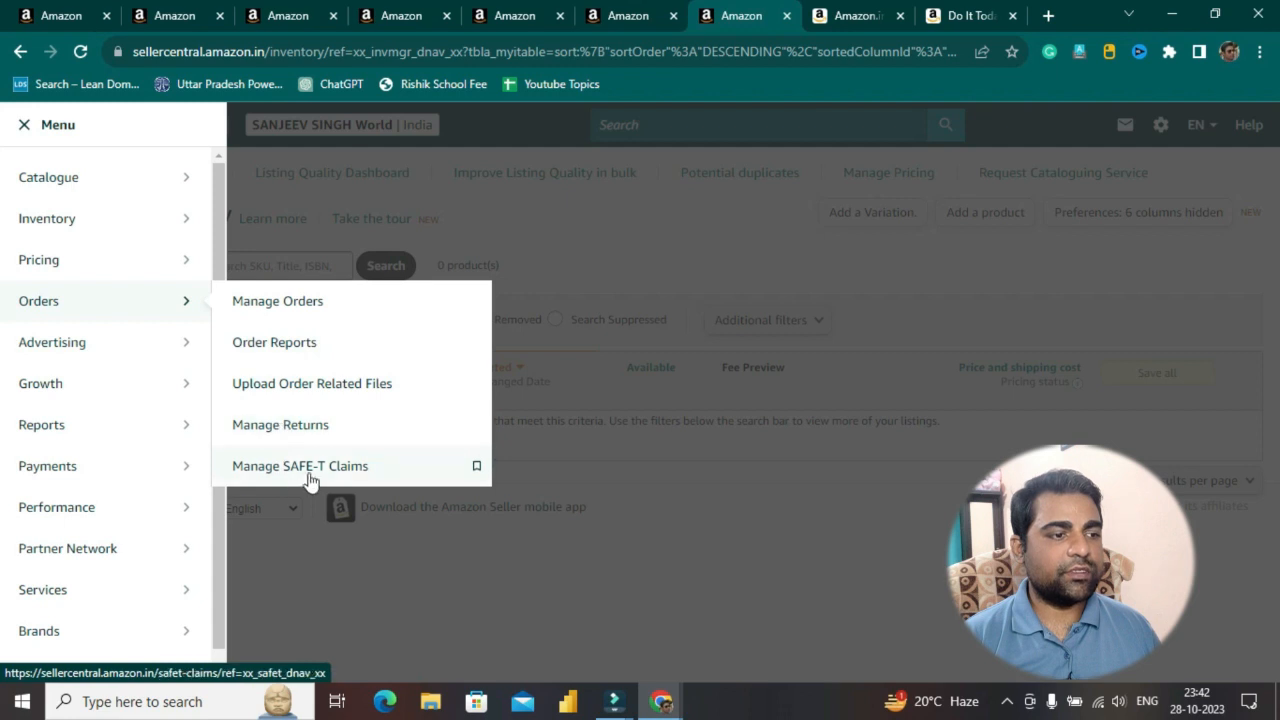
{"action": "mouse_move", "coordinate": [68, 358]}
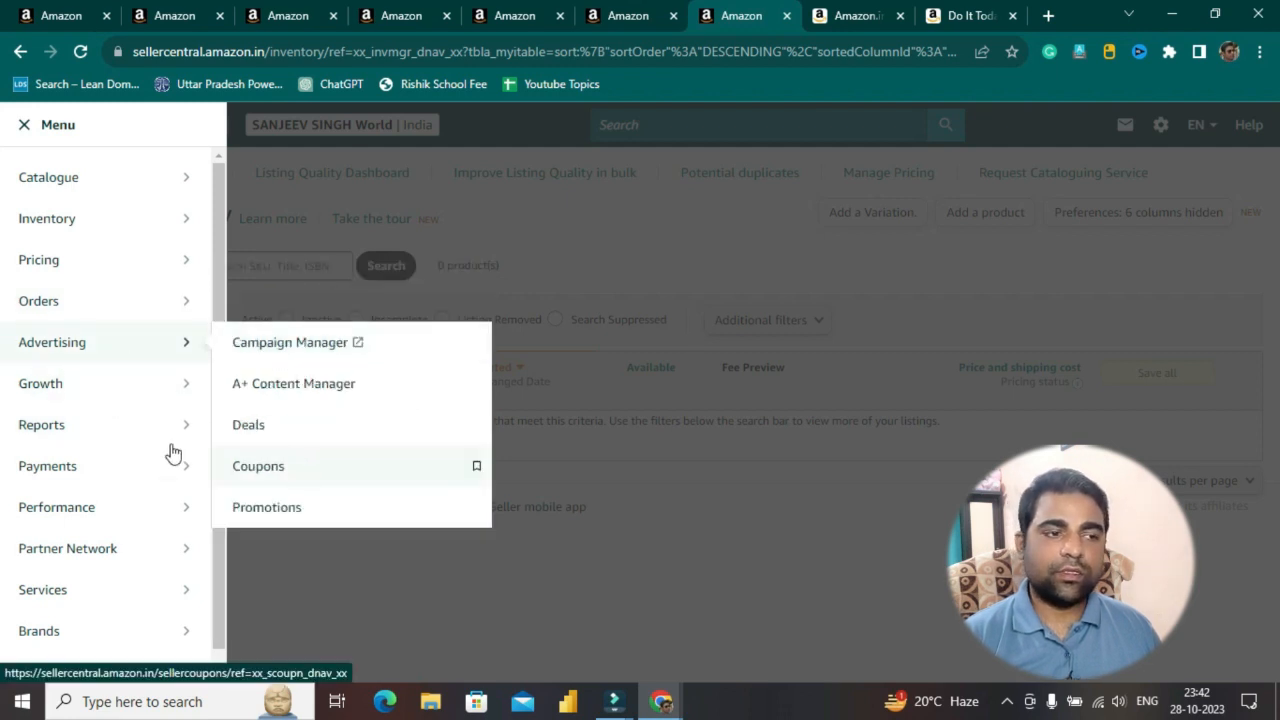
{"action": "left_click", "coordinate": [603, 240]}
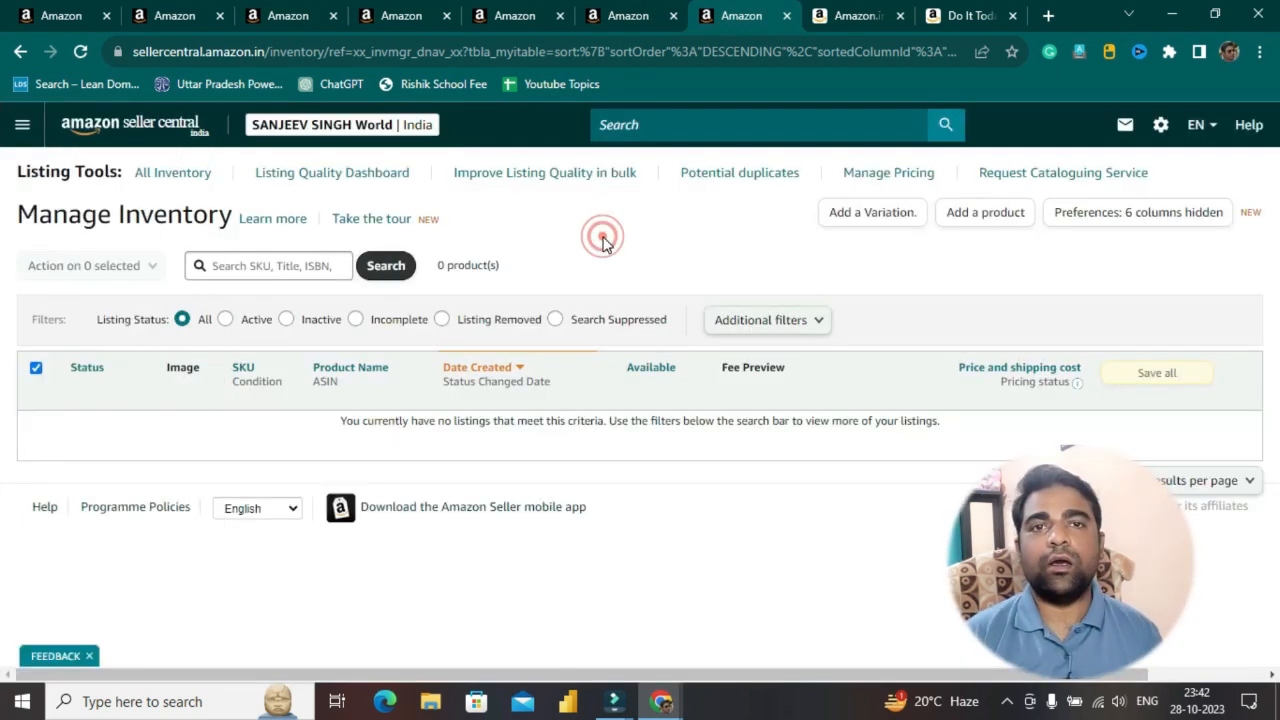